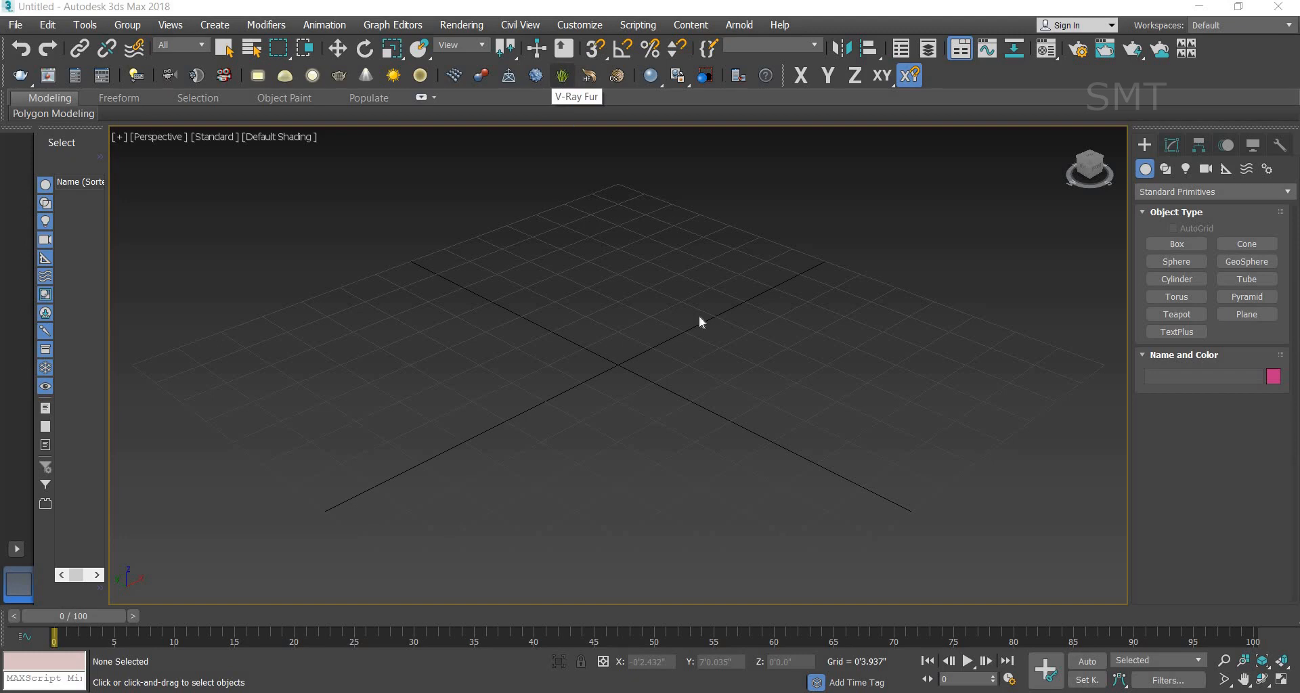
Step: Look through the VRay category of geometry objects available for creation in the empty scene
click(1210, 193)
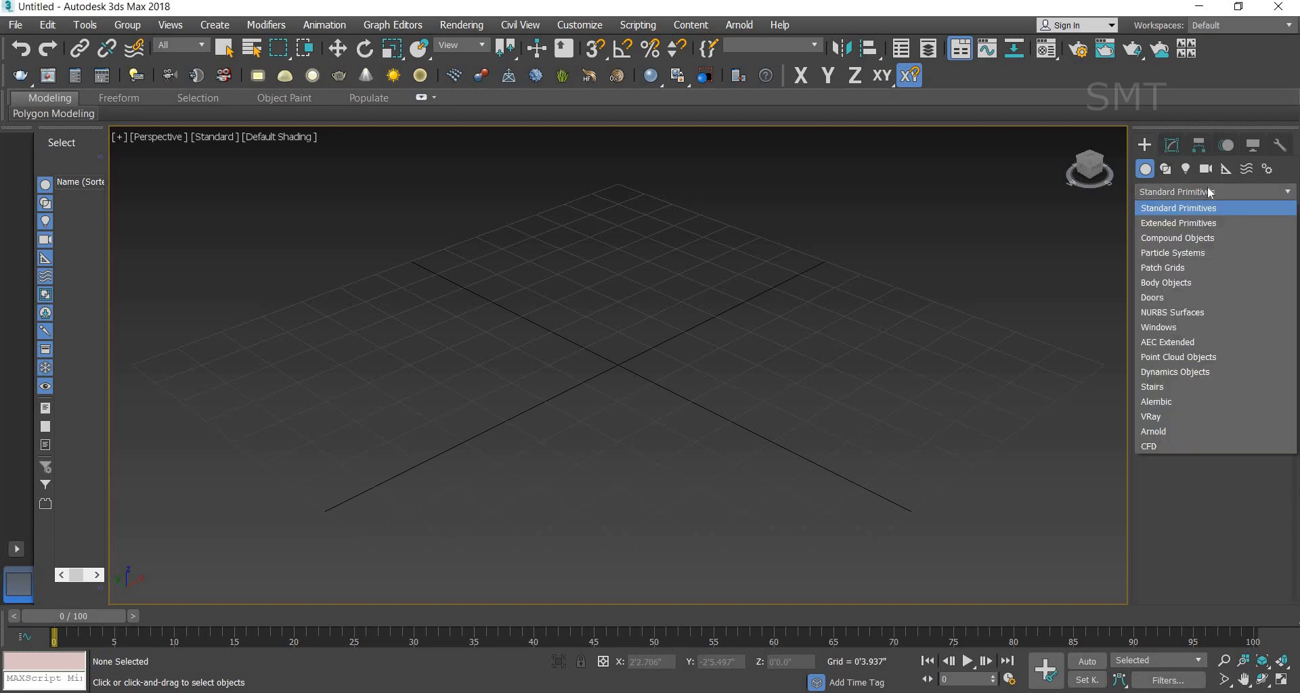
click(1186, 422)
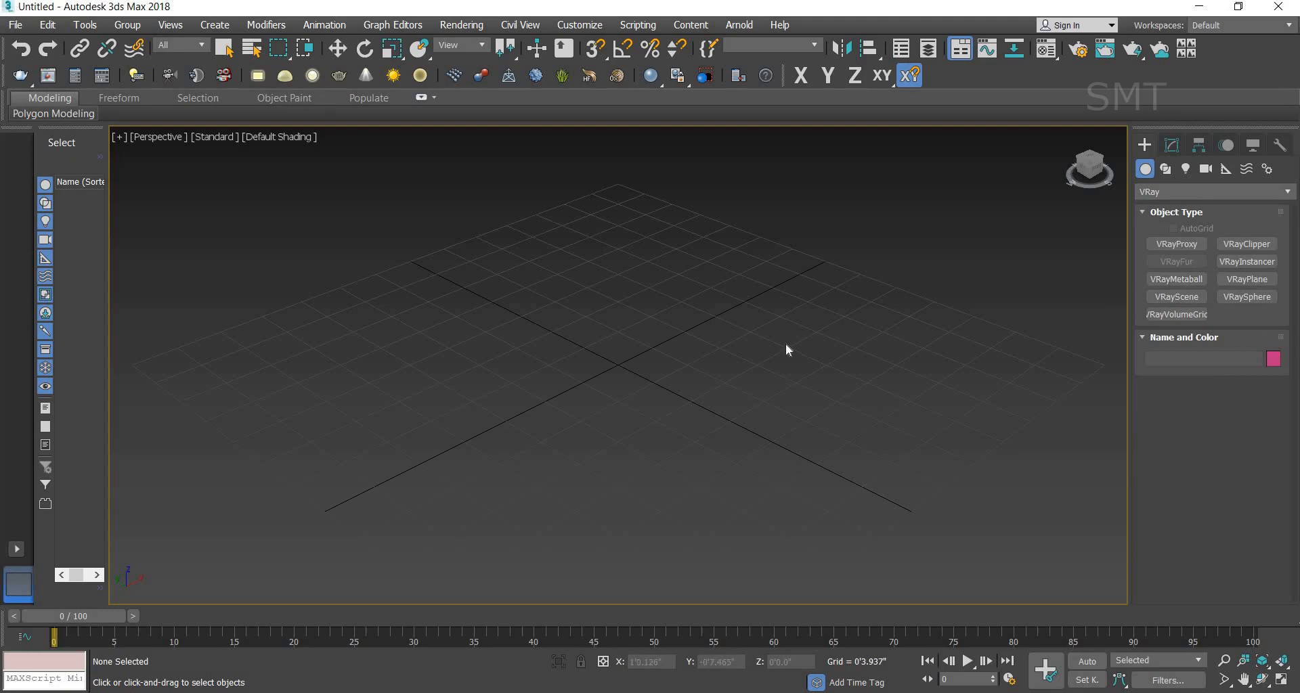
click(1186, 279)
click(1171, 192)
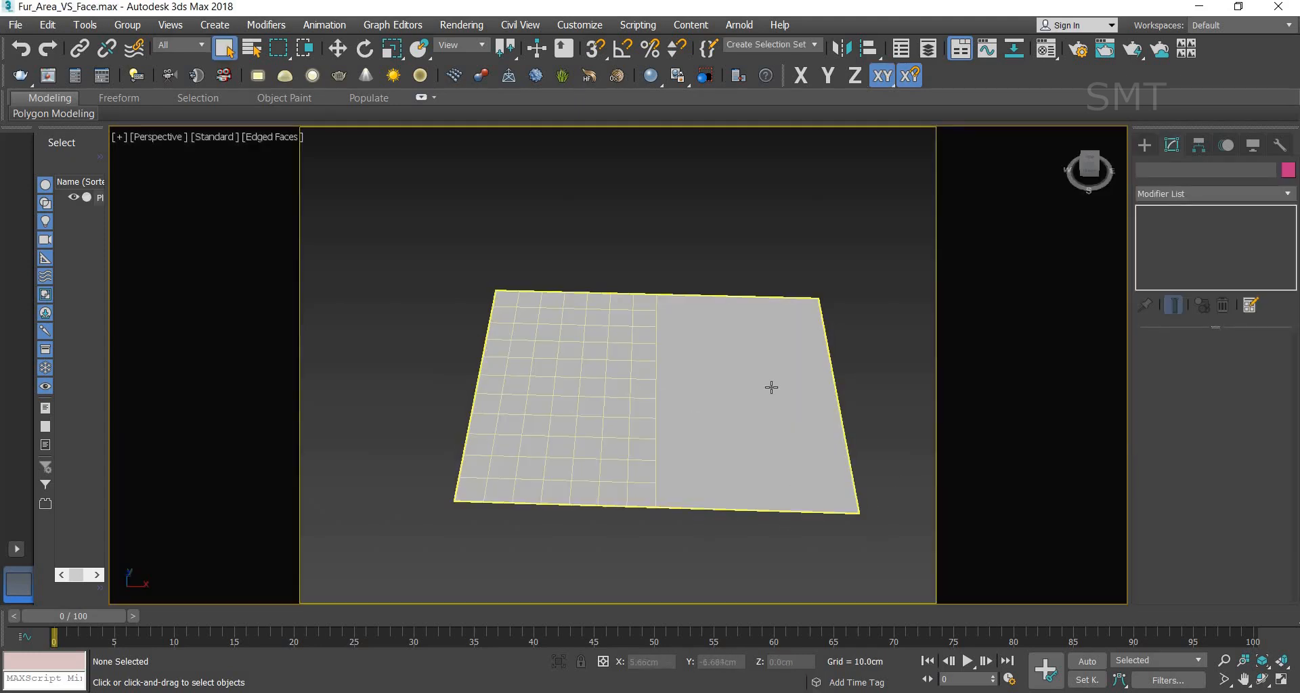
Step: Create a VRayFur object on the half-subdivided plane as its source object
click(728, 460)
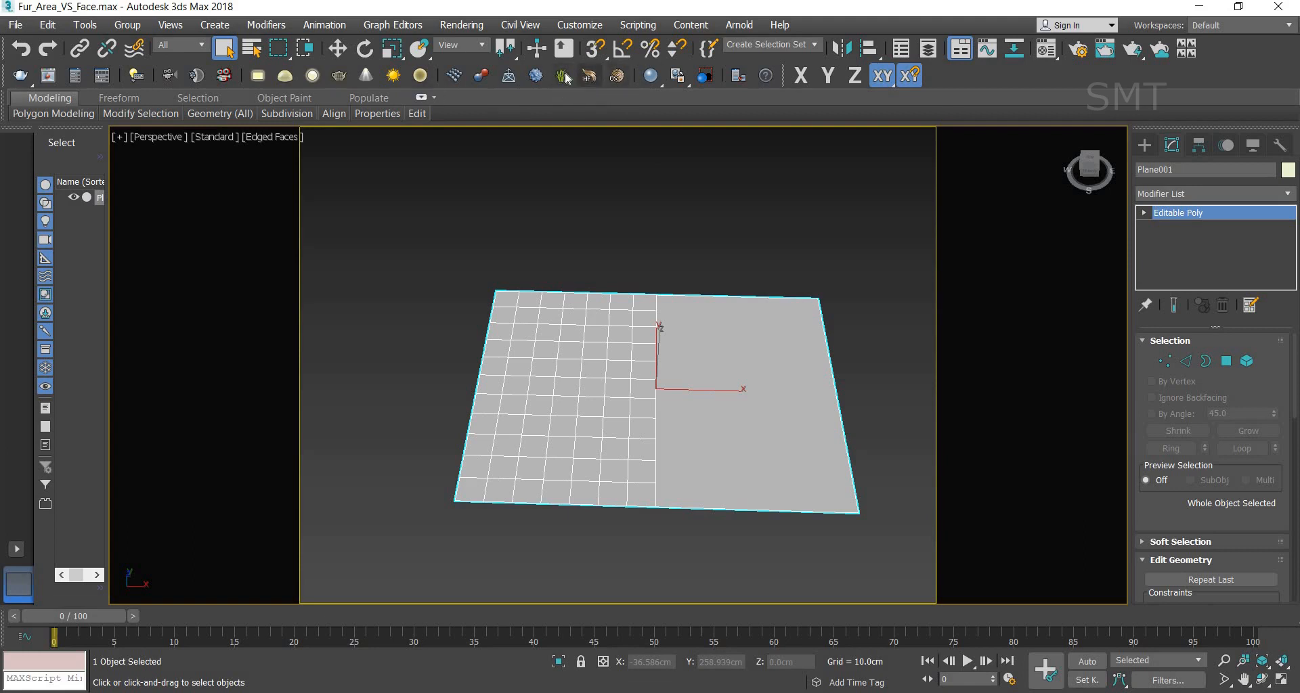
click(1147, 145)
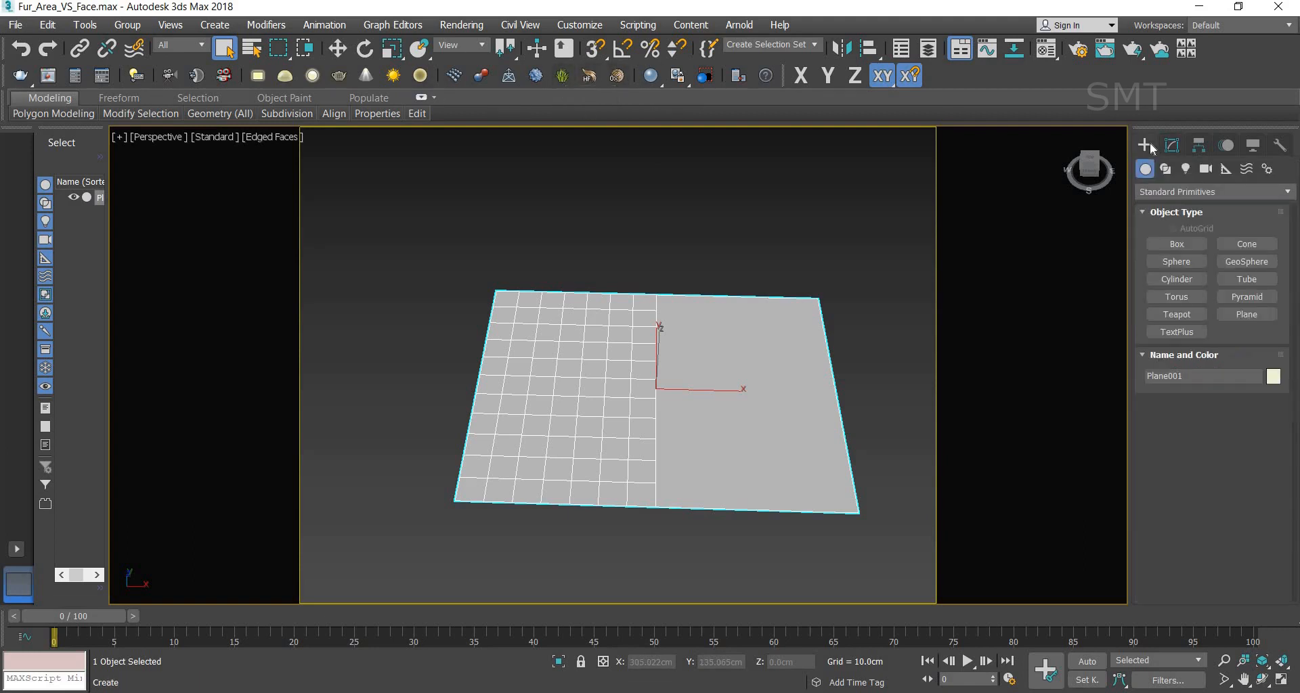
click(1205, 193)
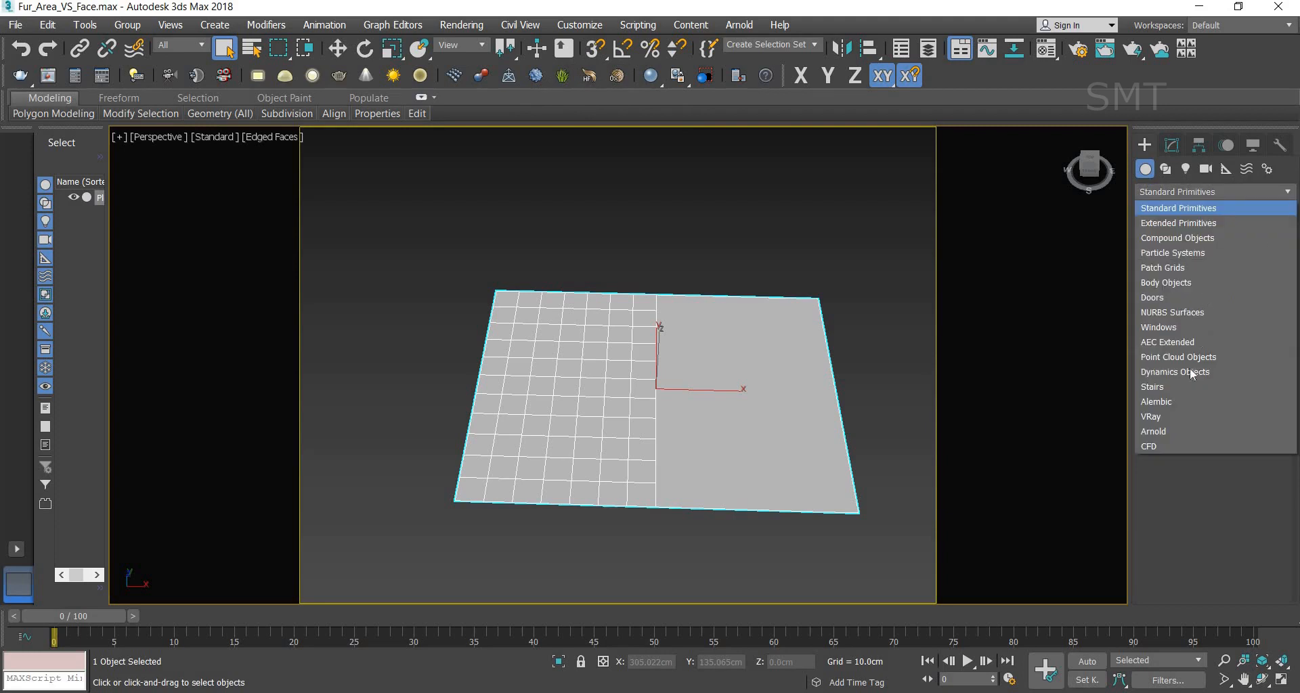
click(1172, 417)
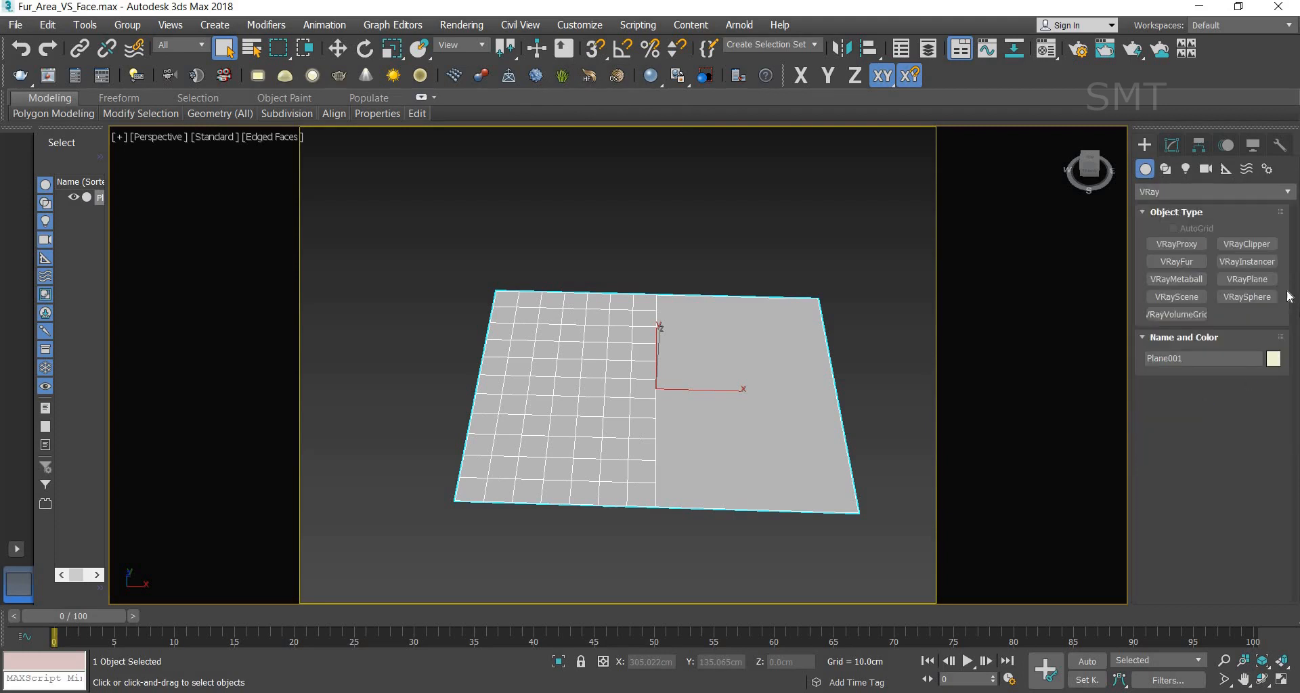
click(1174, 263)
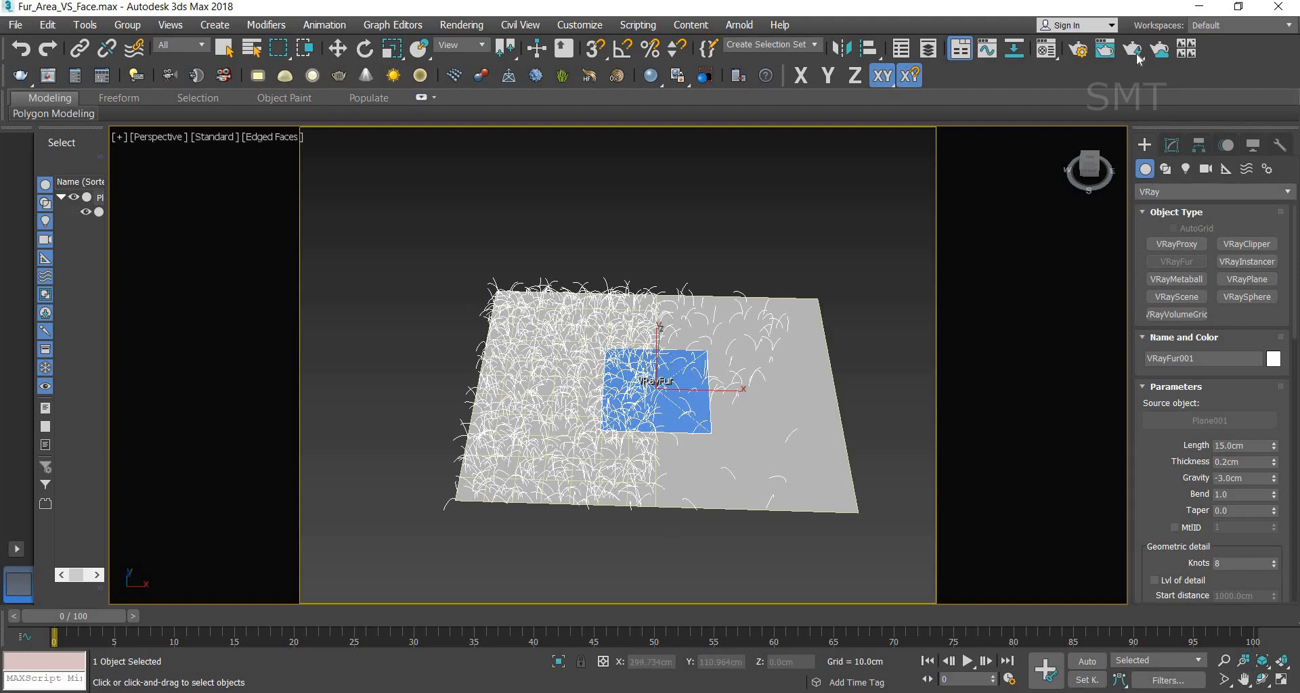
Step: Start an interactive V-Ray render of the perspective view and move the frame buffer clear of the fur plane
drag(1137, 53, 1140, 127)
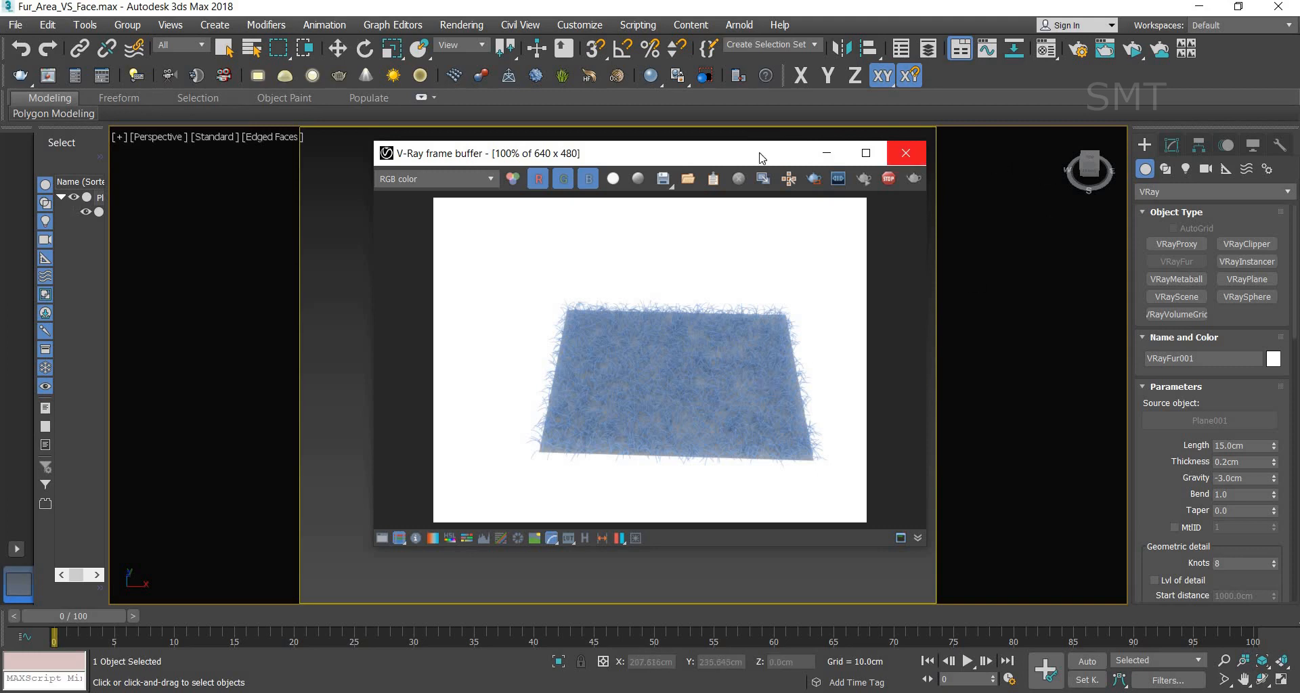
drag(739, 158, 183, 181)
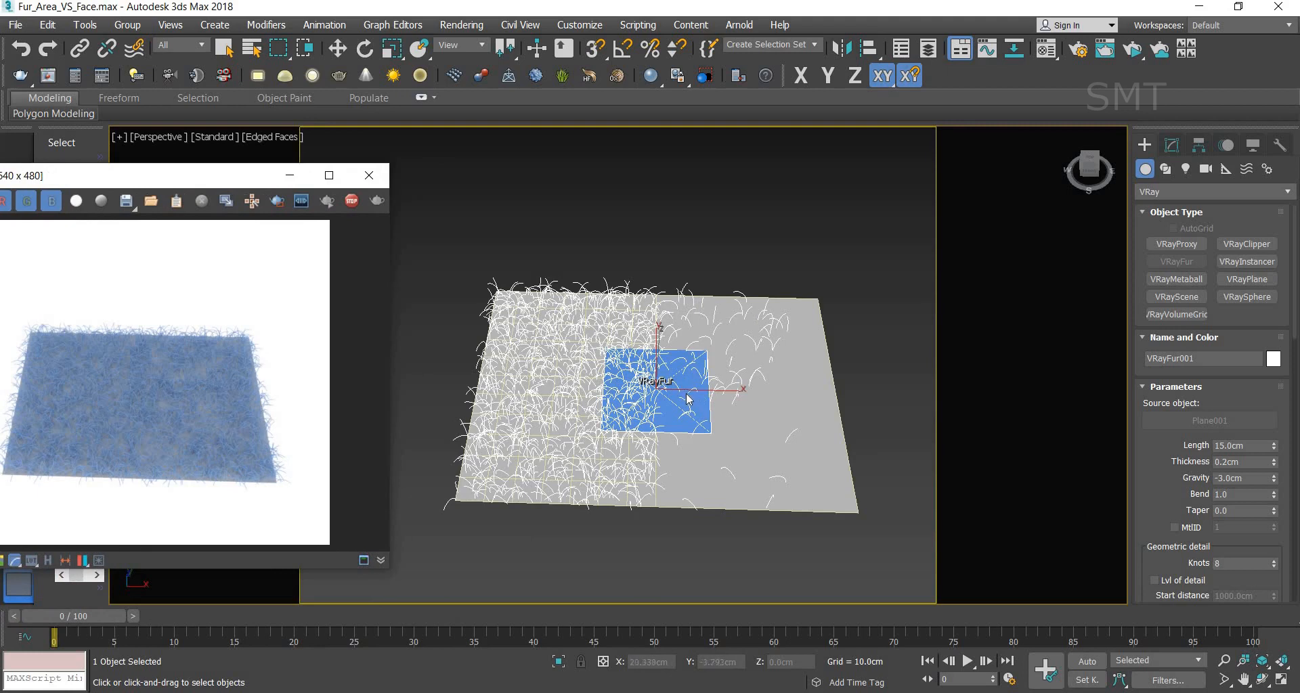
click(337, 49)
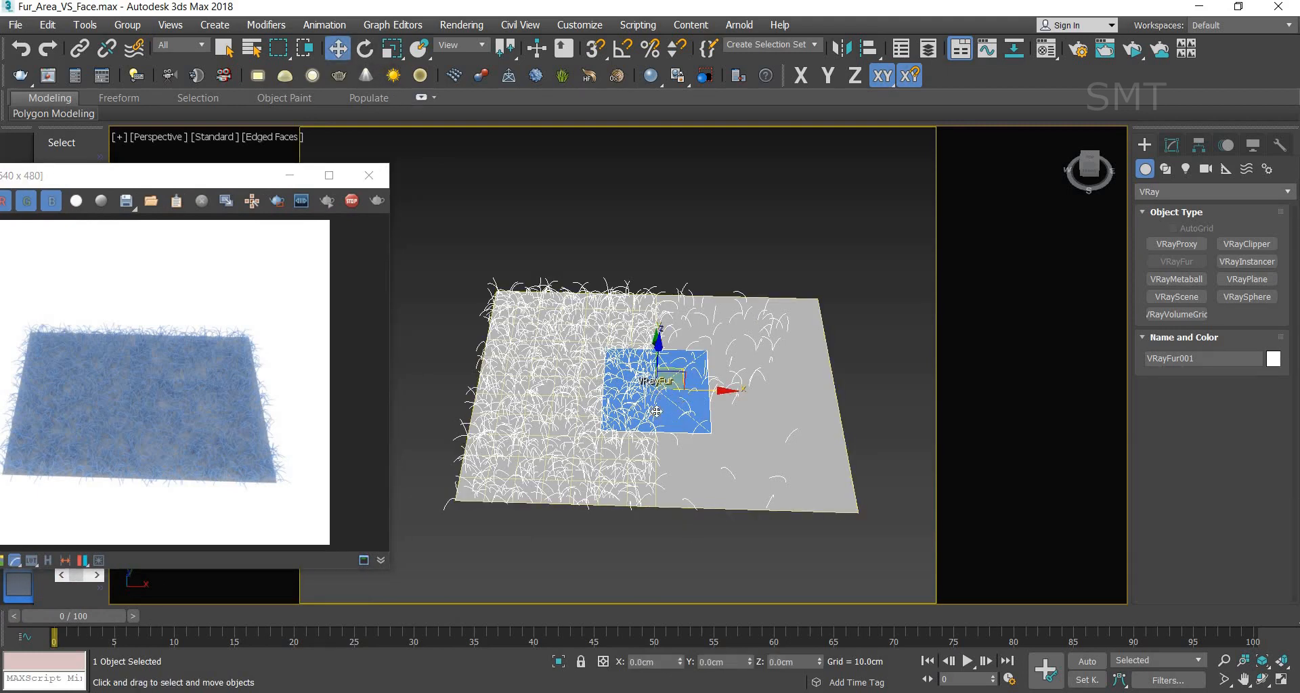
Step: Switch the fur's distribution from Per area to Per face
click(1175, 145)
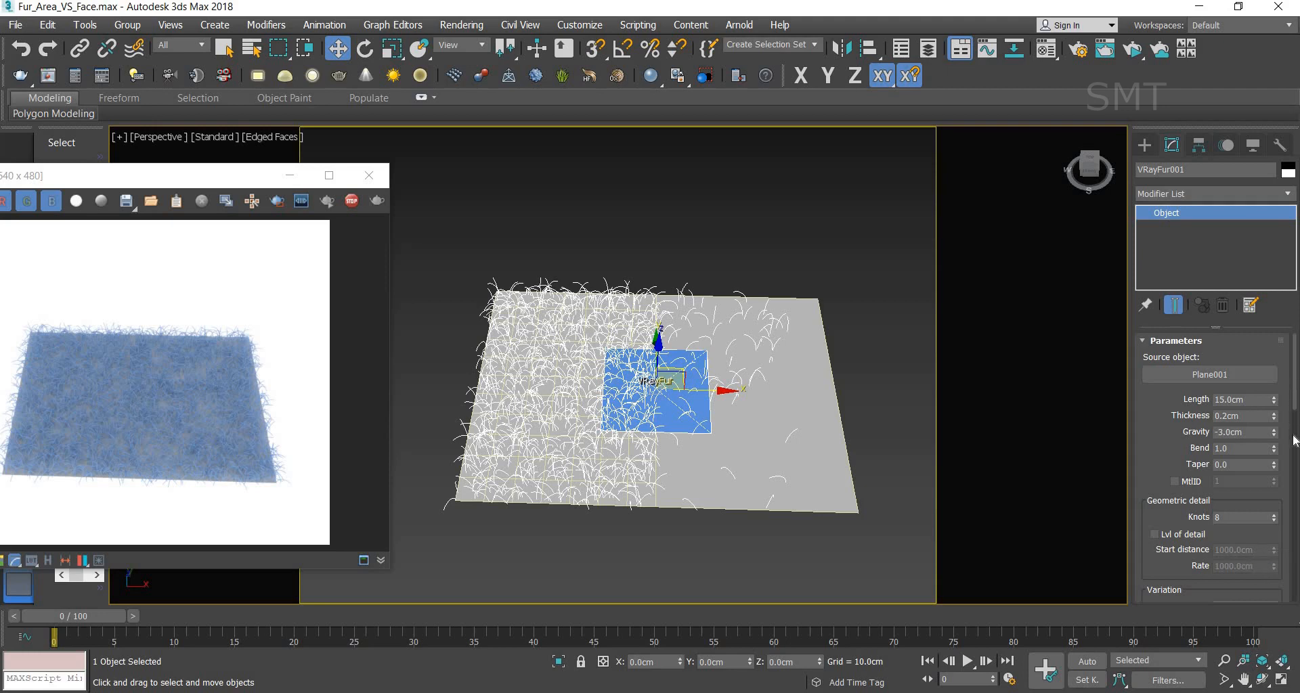
scroll(1295, 442, down, 3)
drag(1293, 437, 1294, 439)
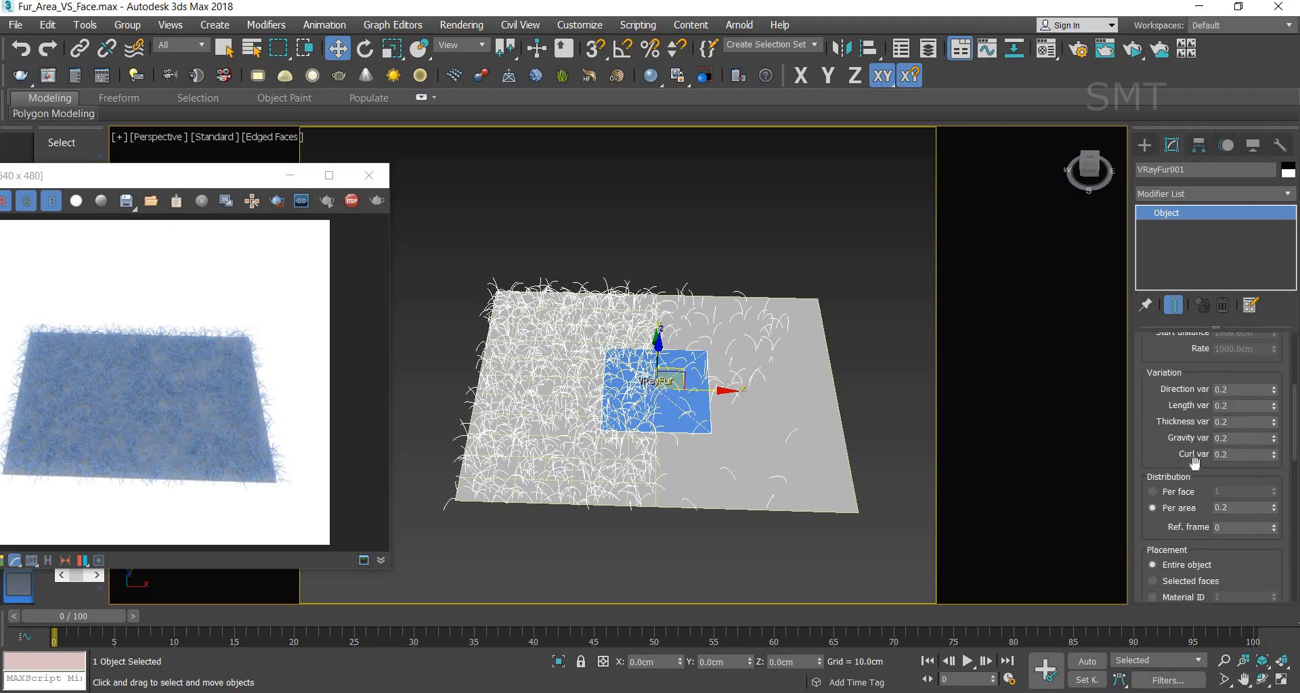
click(1178, 493)
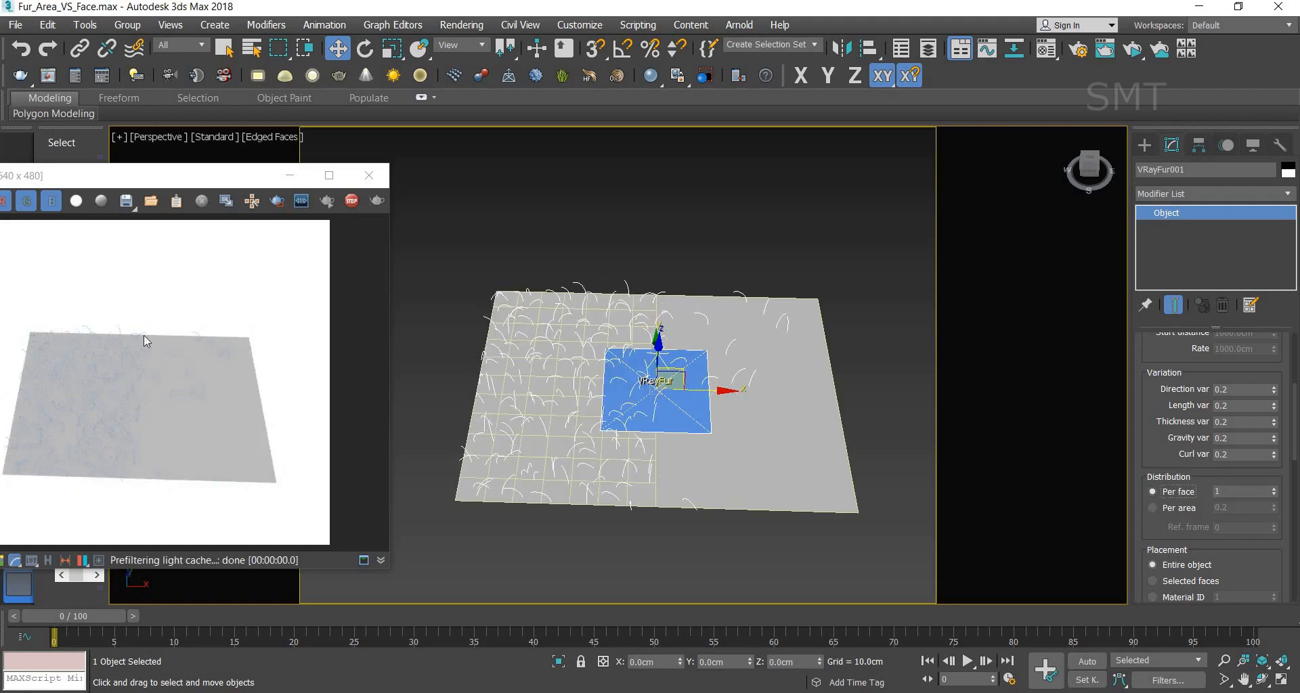
Step: Set the fur's Per face distribution to 10, compare both halves of the plane in the render, and reselect the fur
drag(197, 174, 339, 186)
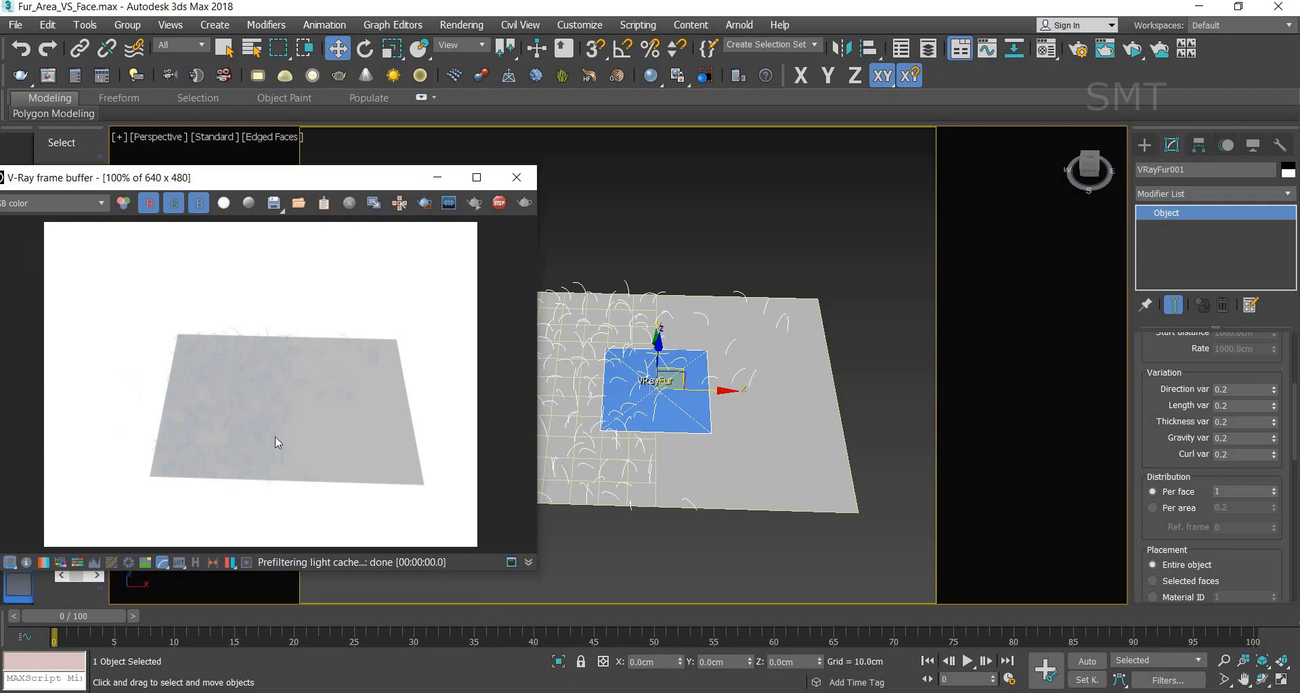
scroll(275, 437, up, 1)
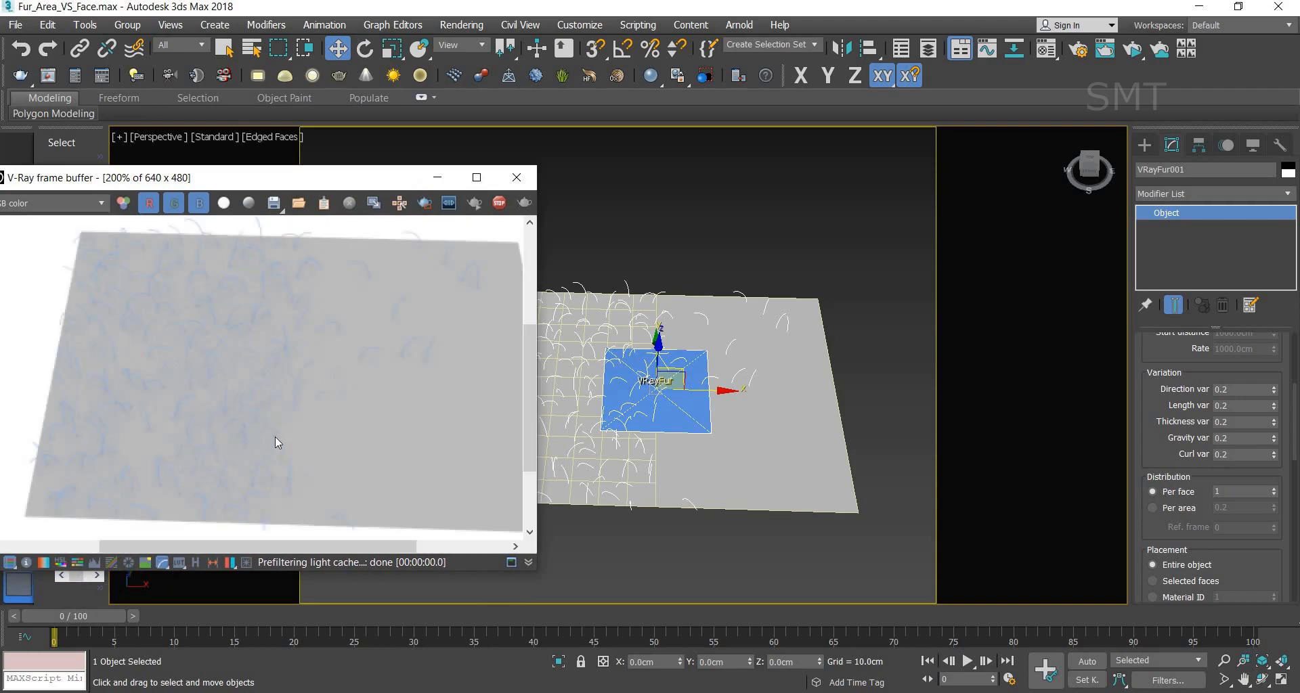
click(1176, 513)
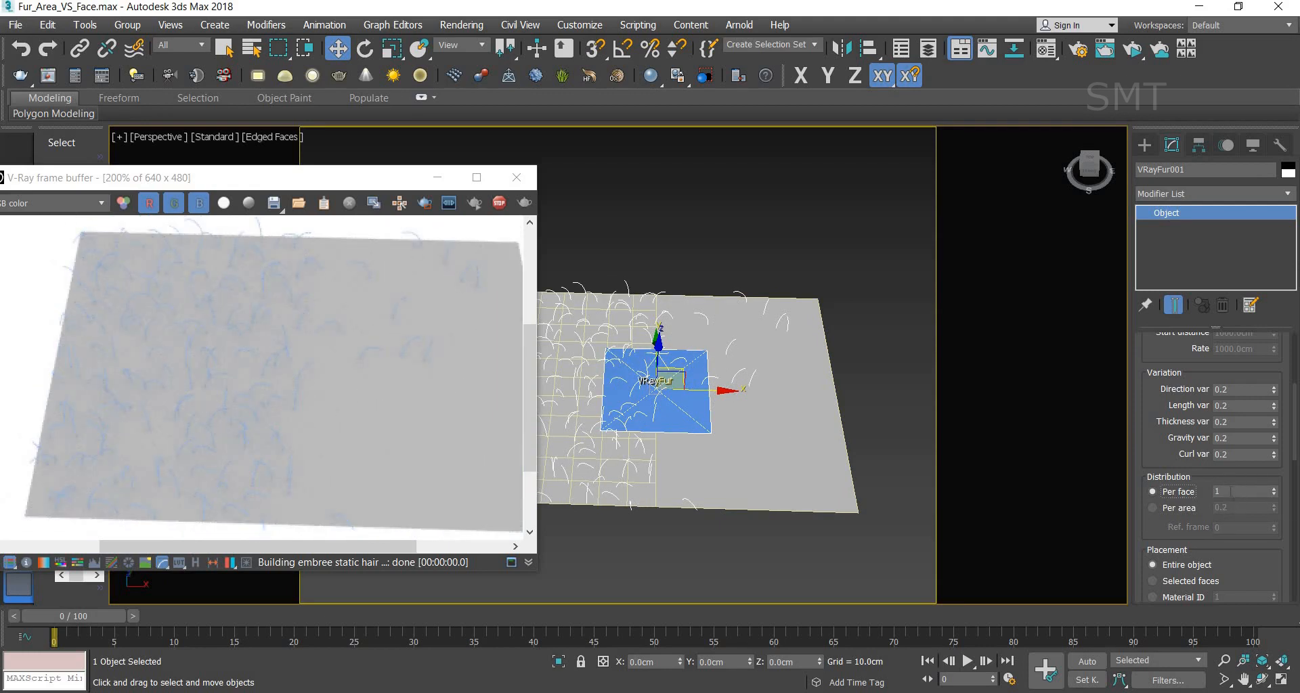
click(1230, 491)
click(844, 450)
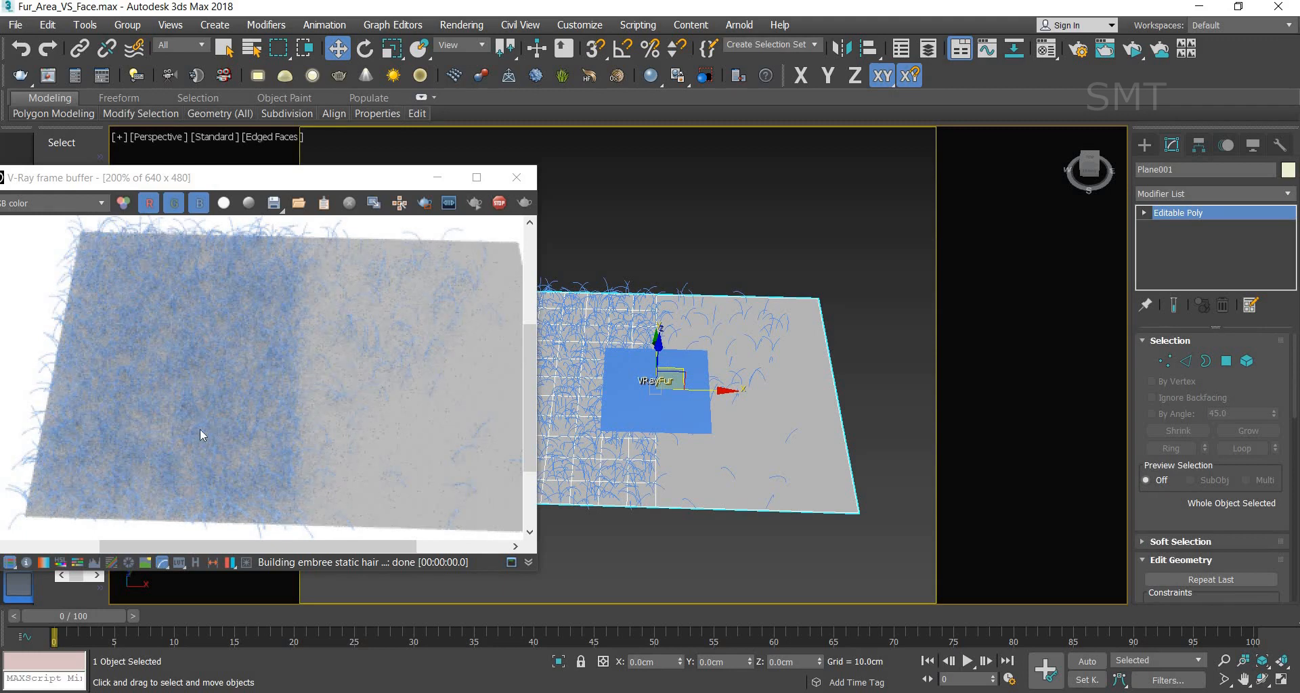
click(677, 401)
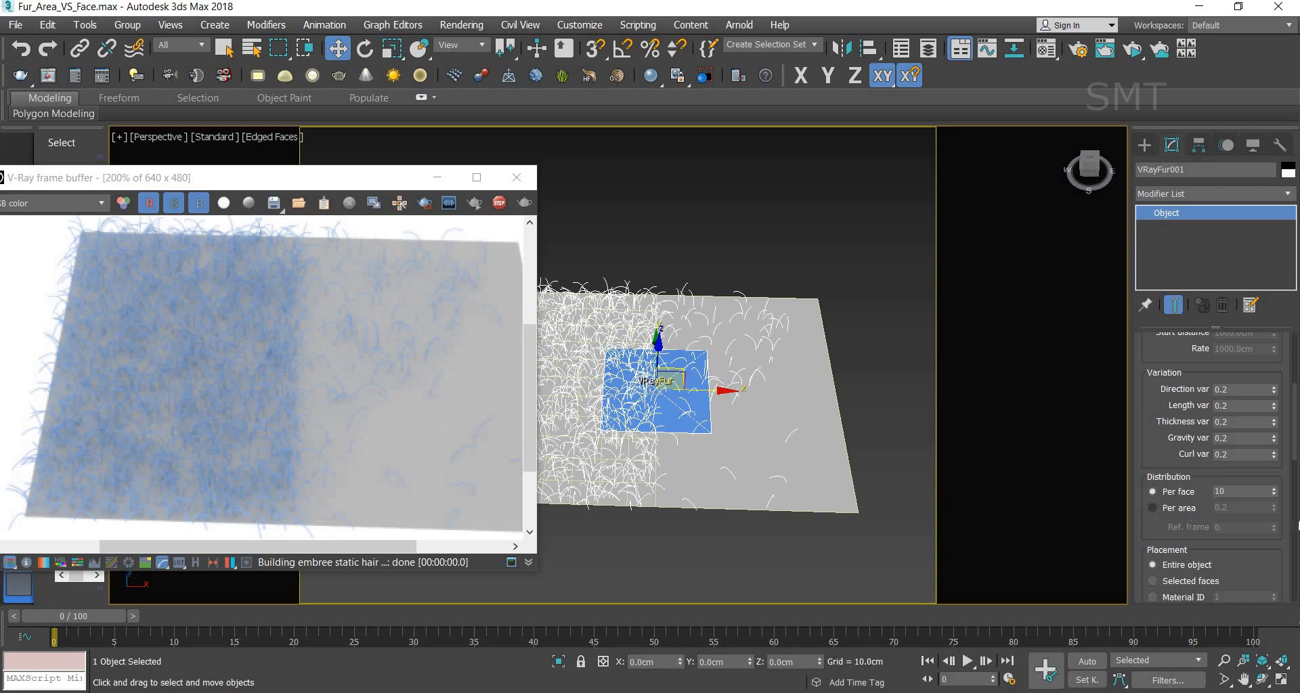
Step: Try a fur length of 10 cm in the interactive render
drag(1291, 418, 1287, 636)
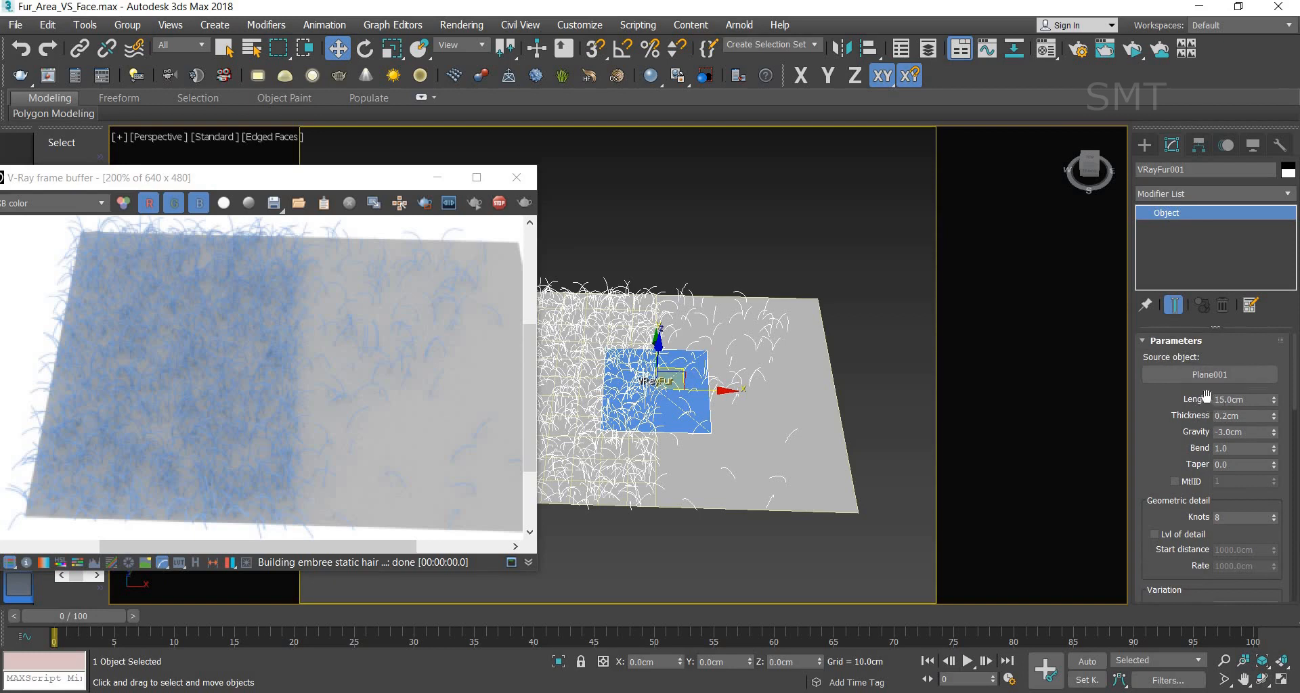
double_click(1253, 400)
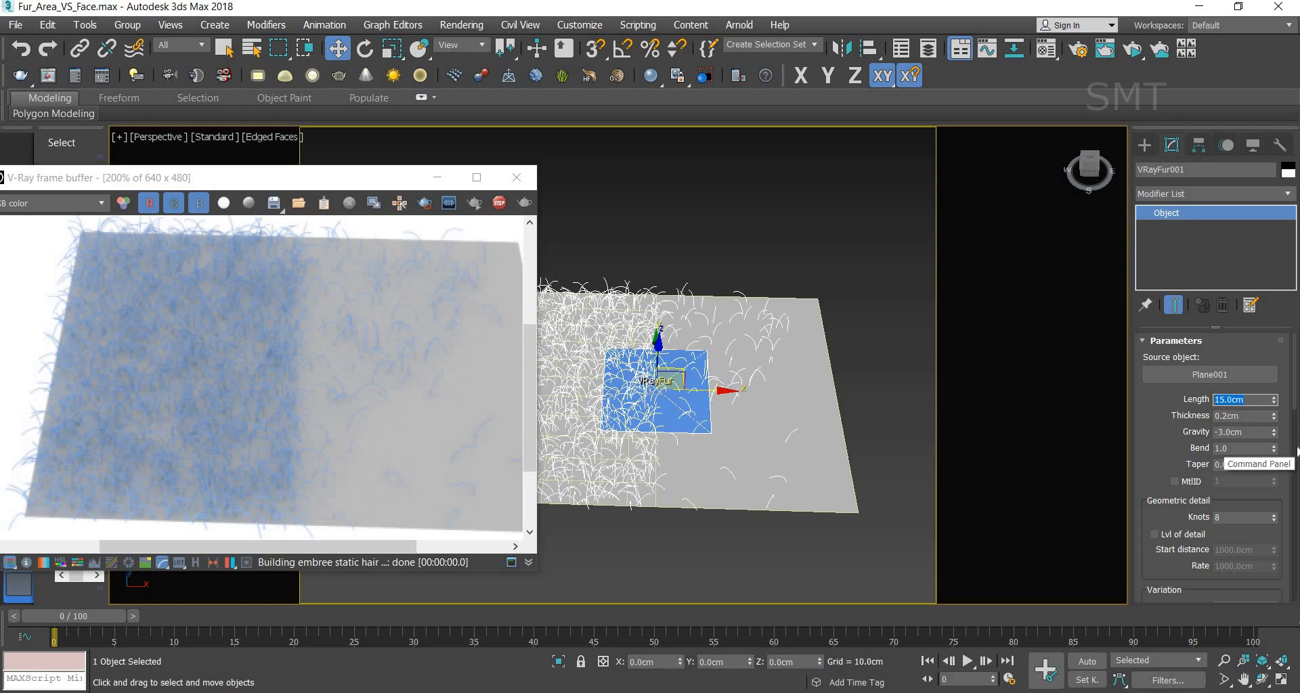
text(10)
key(Return)
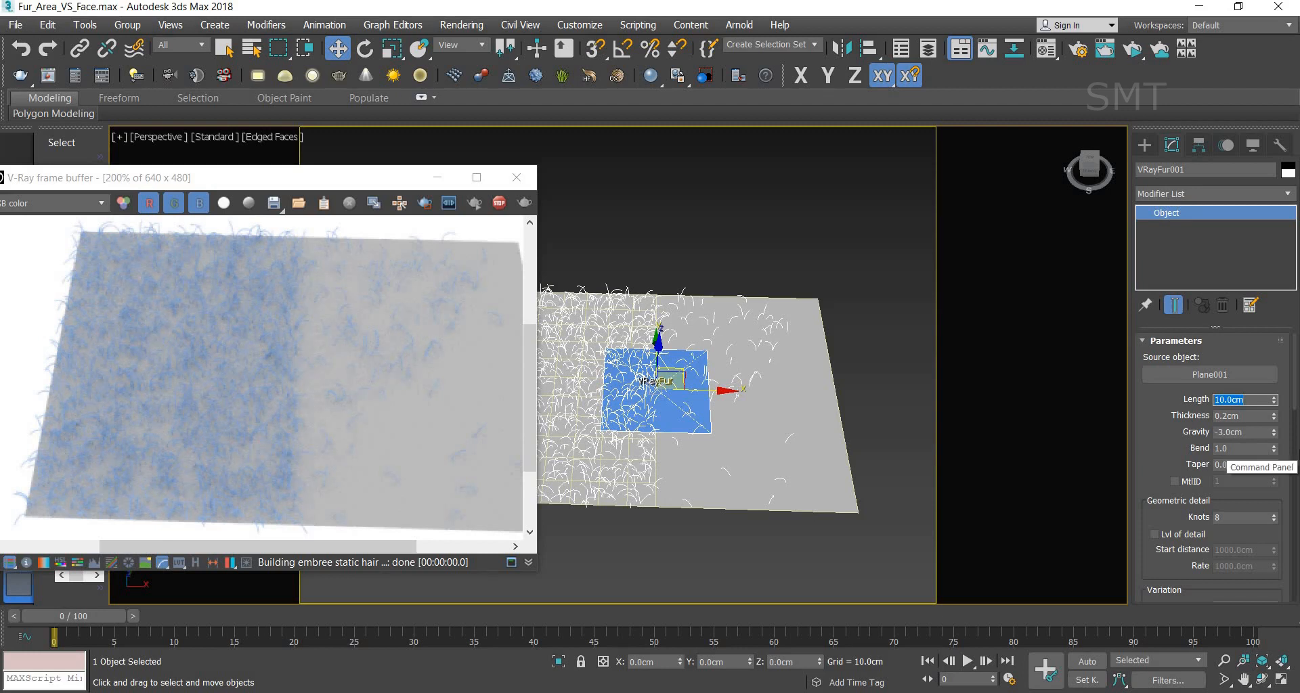
Step: Try a fur length of 1 cm and examine the strands in the render
key(BackSpace)
text(1)
key(Return)
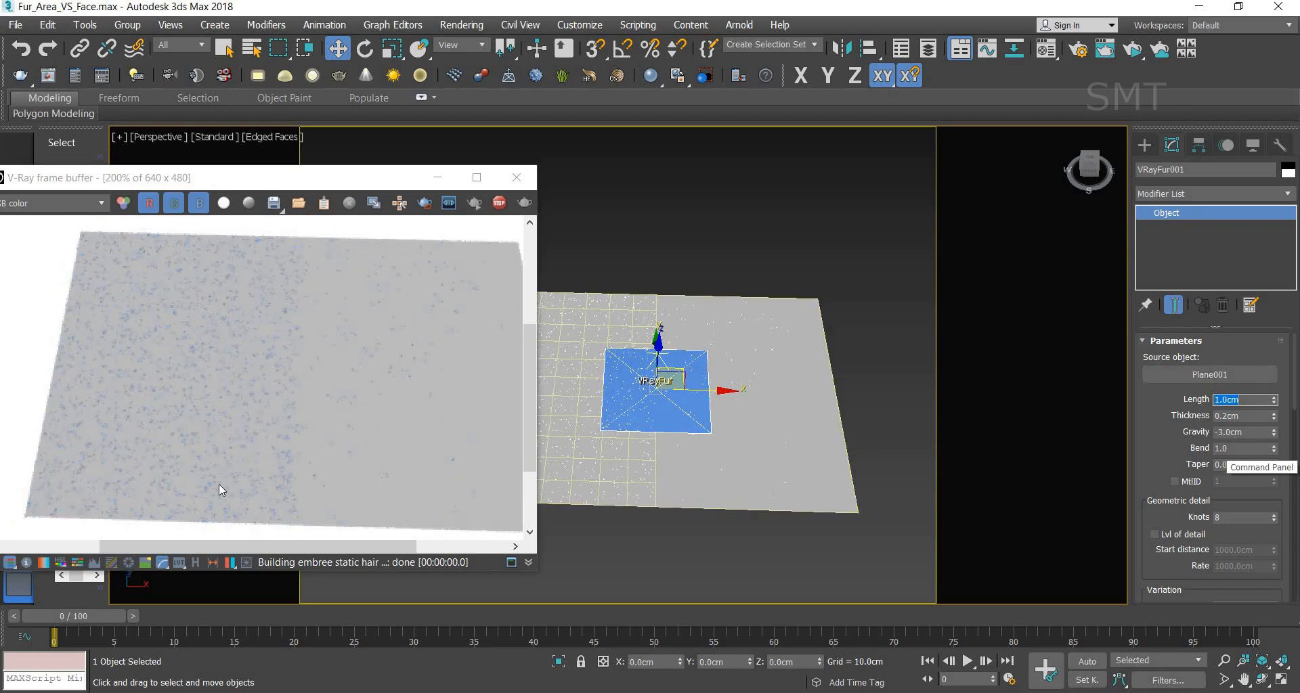
scroll(214, 479, up, 3)
double_click(207, 416)
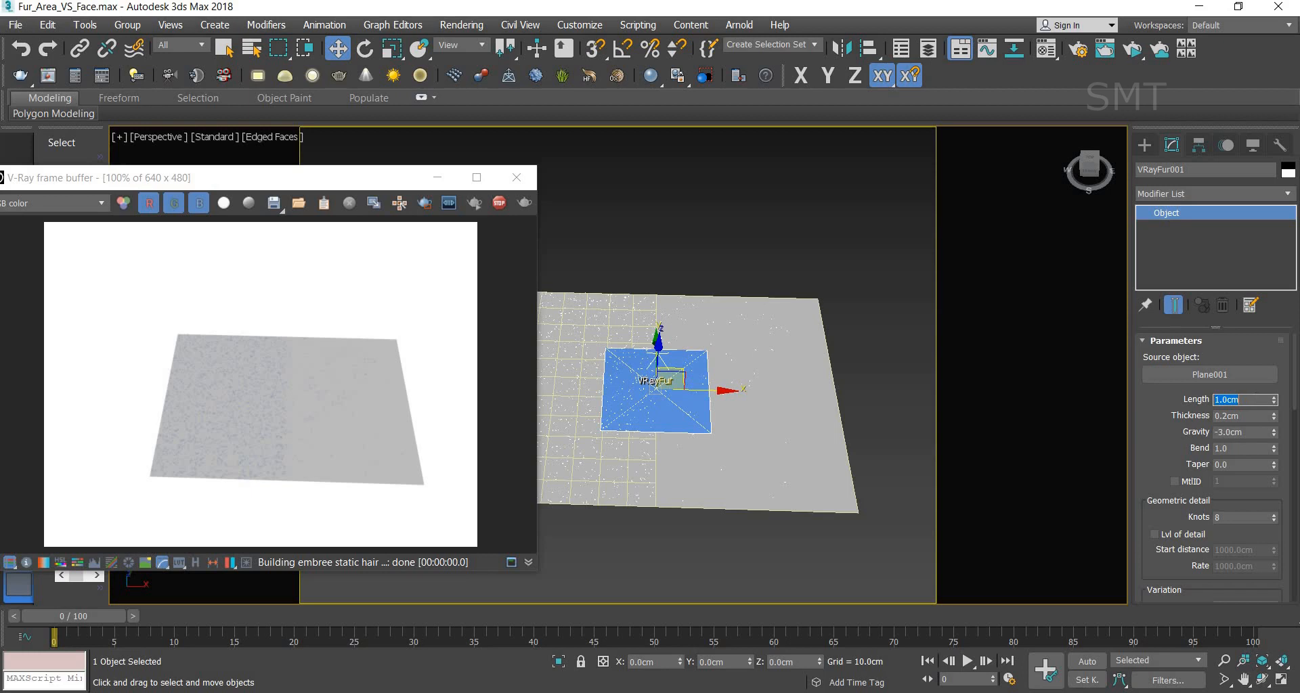
Step: Try a fur length of 30 cm, and settle on a length of 20 cm
text(30)
key(Return)
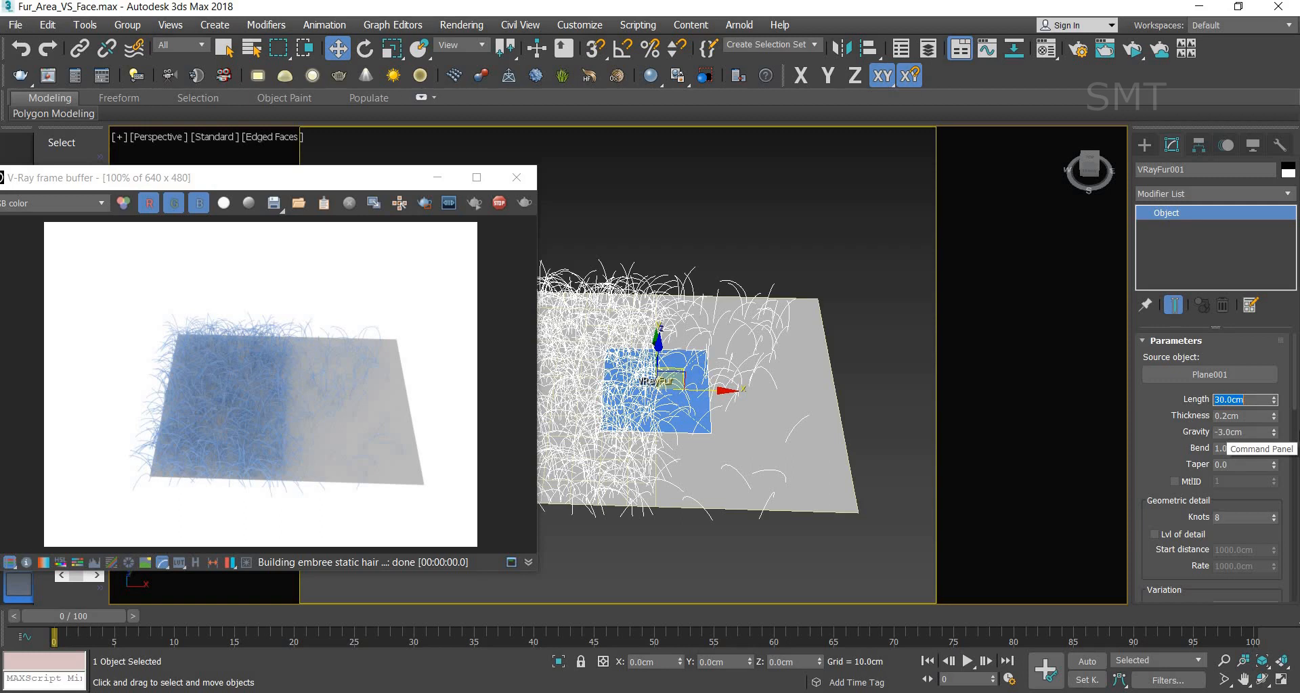
text(20)
key(Return)
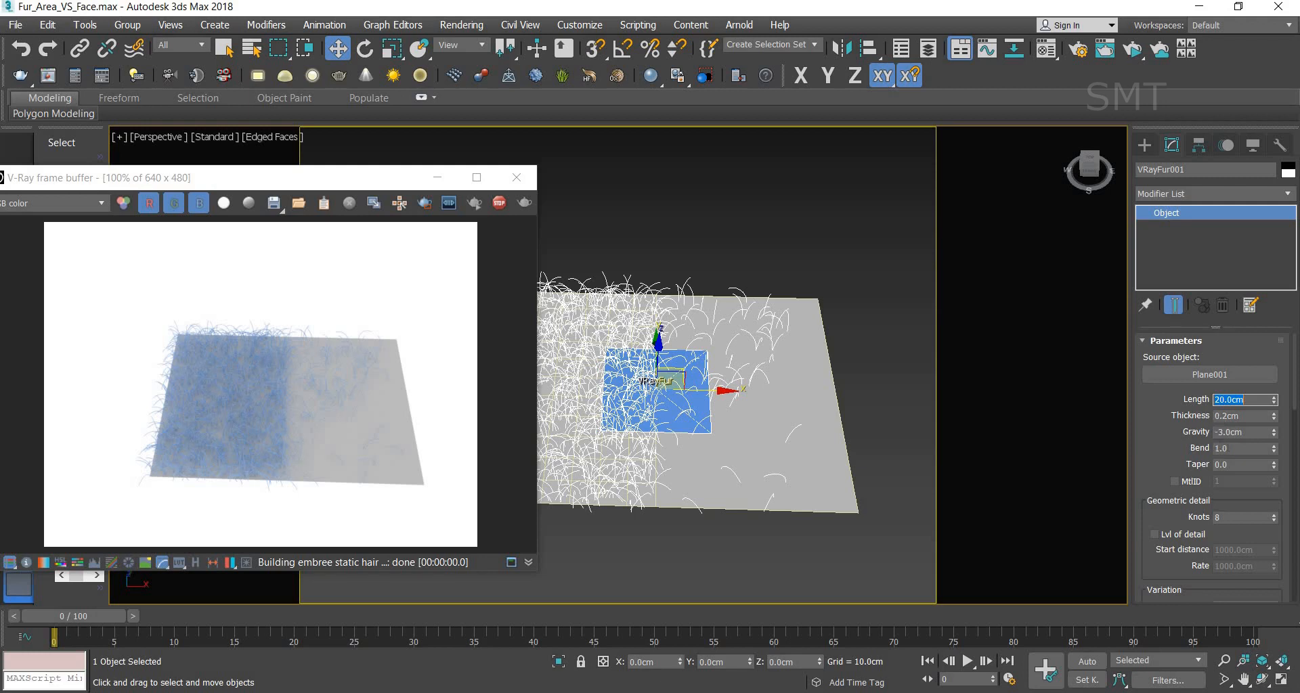
Step: Try a fur thickness of 0.5 cm and examine the strands in the render
double_click(1248, 416)
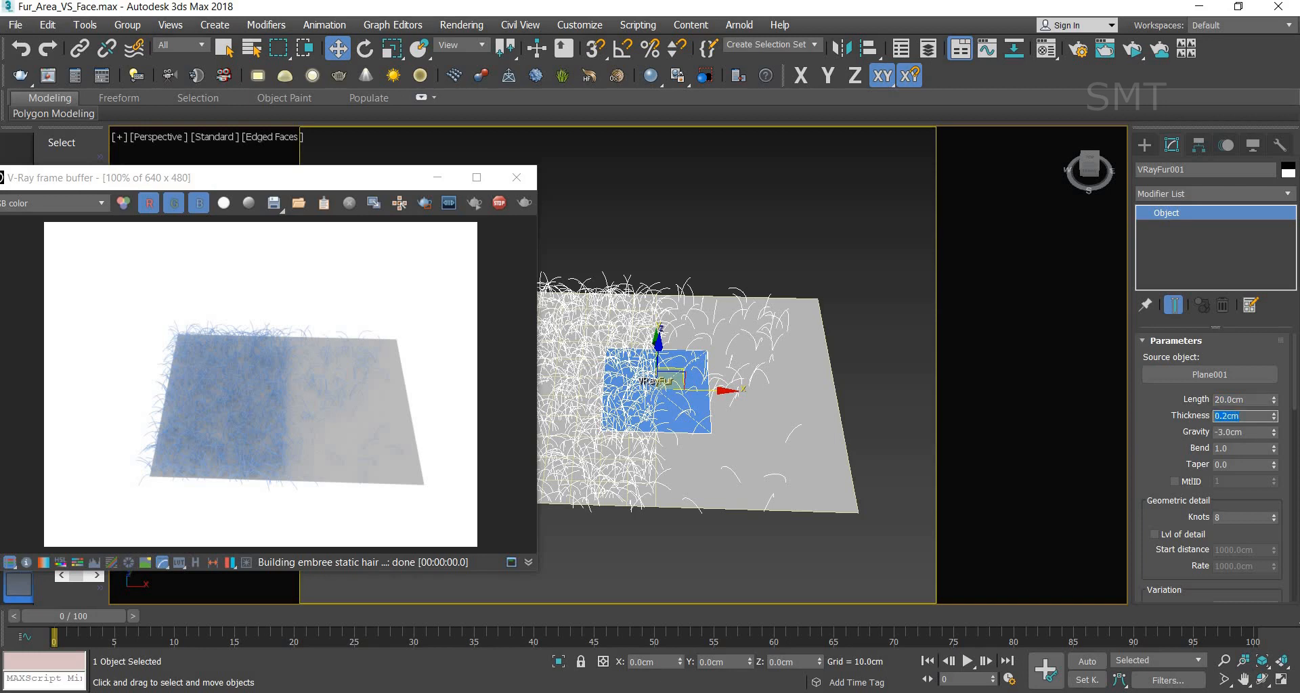
text(0.5)
key(Return)
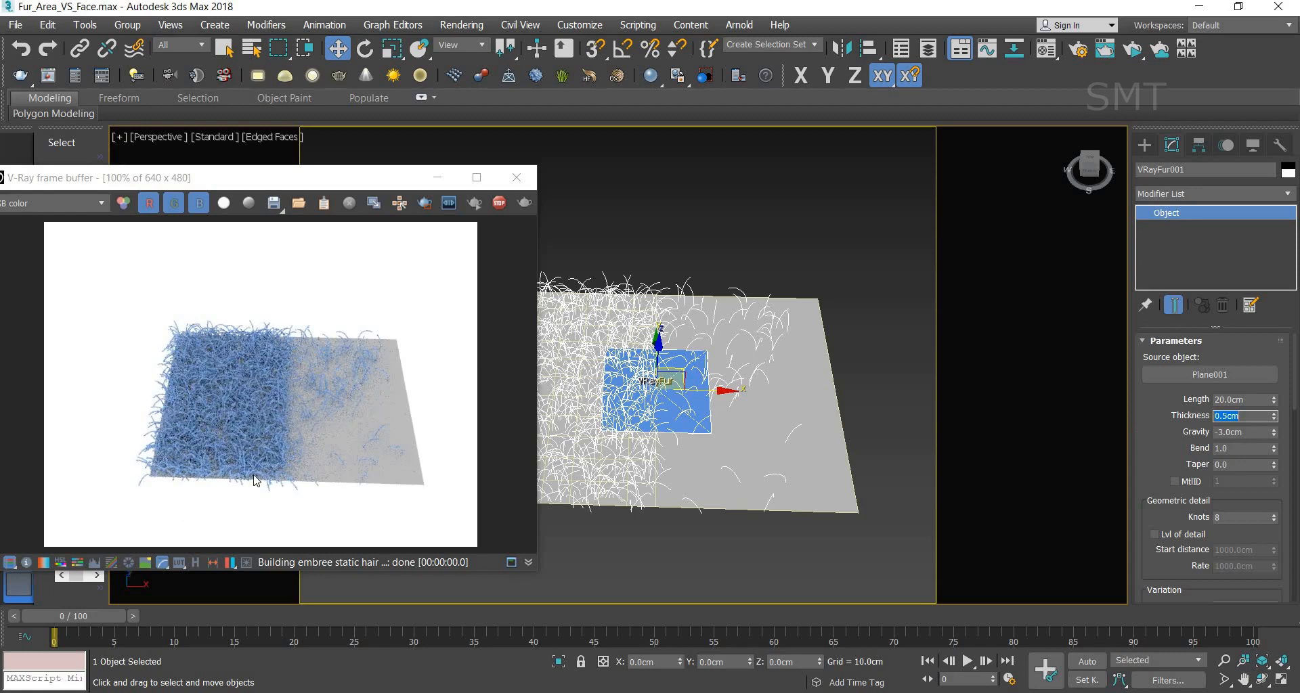
scroll(253, 474, up, 1)
scroll(261, 444, down, 2)
Step: Try a fur thickness of 0.3 cm and examine the strands up close in the render
text(0.3)
key(Return)
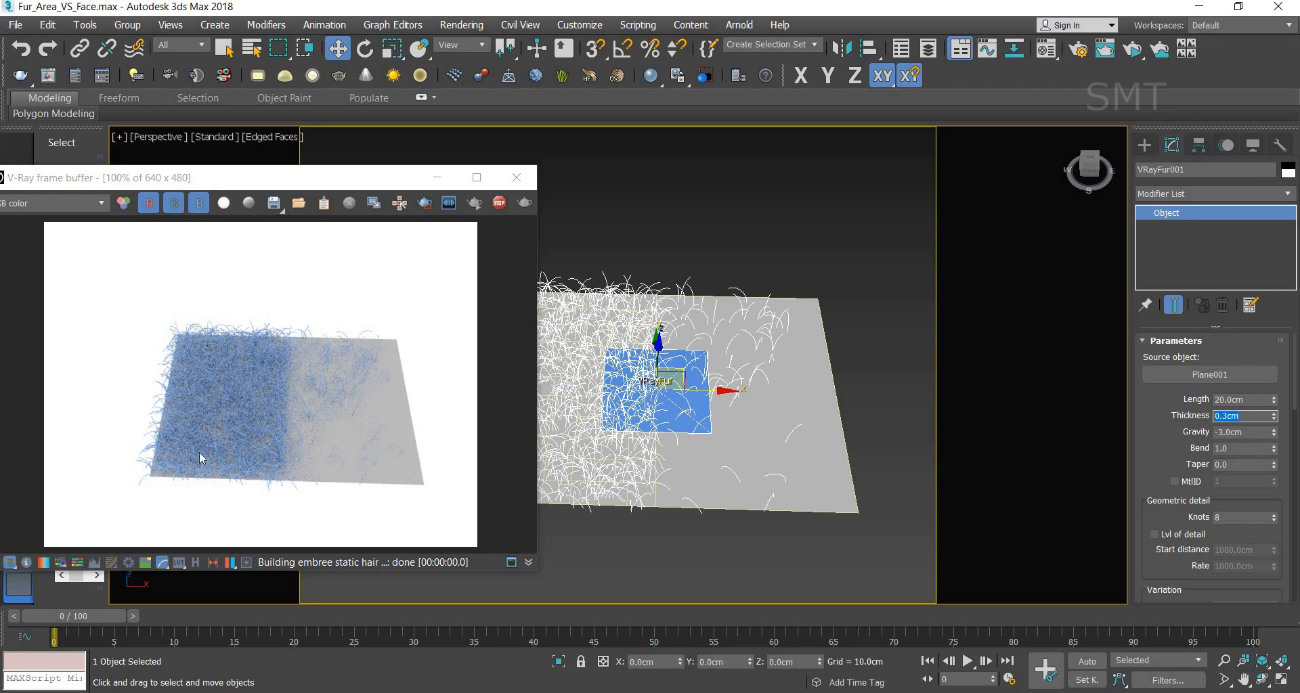
scroll(196, 460, up, 2)
scroll(219, 344, down, 2)
scroll(260, 487, up, 2)
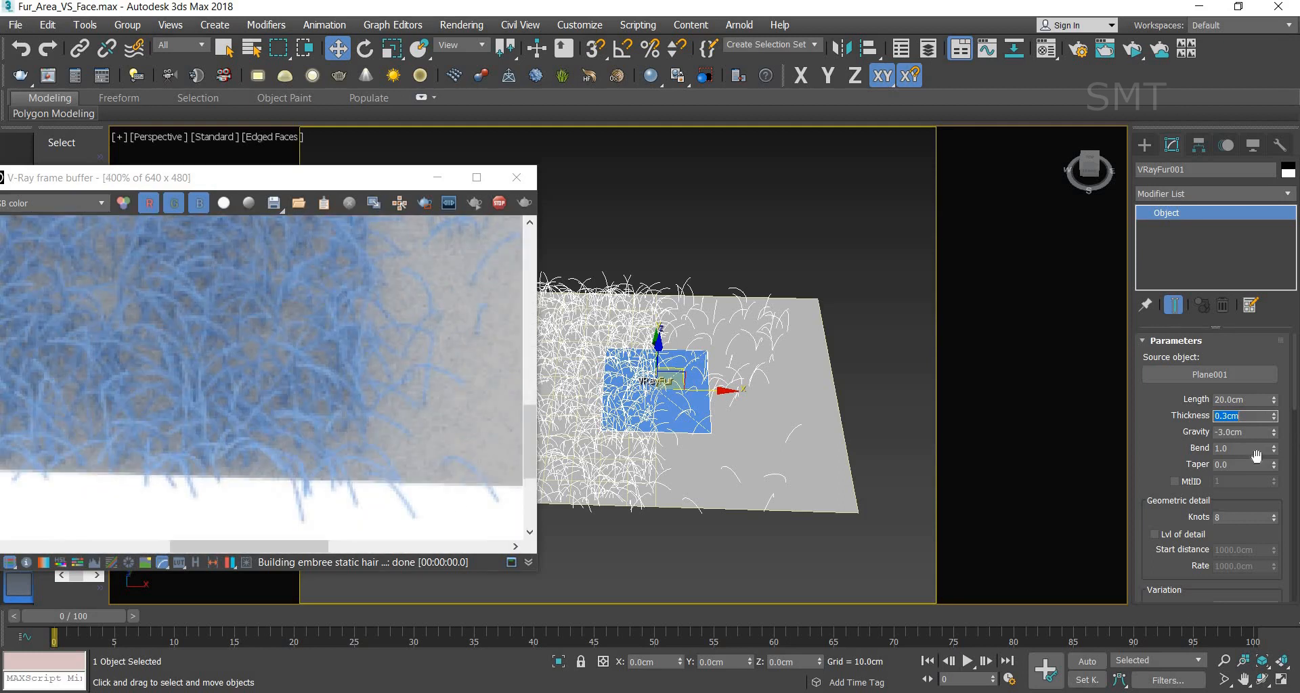
Step: Try a fur thickness of 1 cm, check it in the render, and set the thickness to 0.5 cm
text(1)
key(Return)
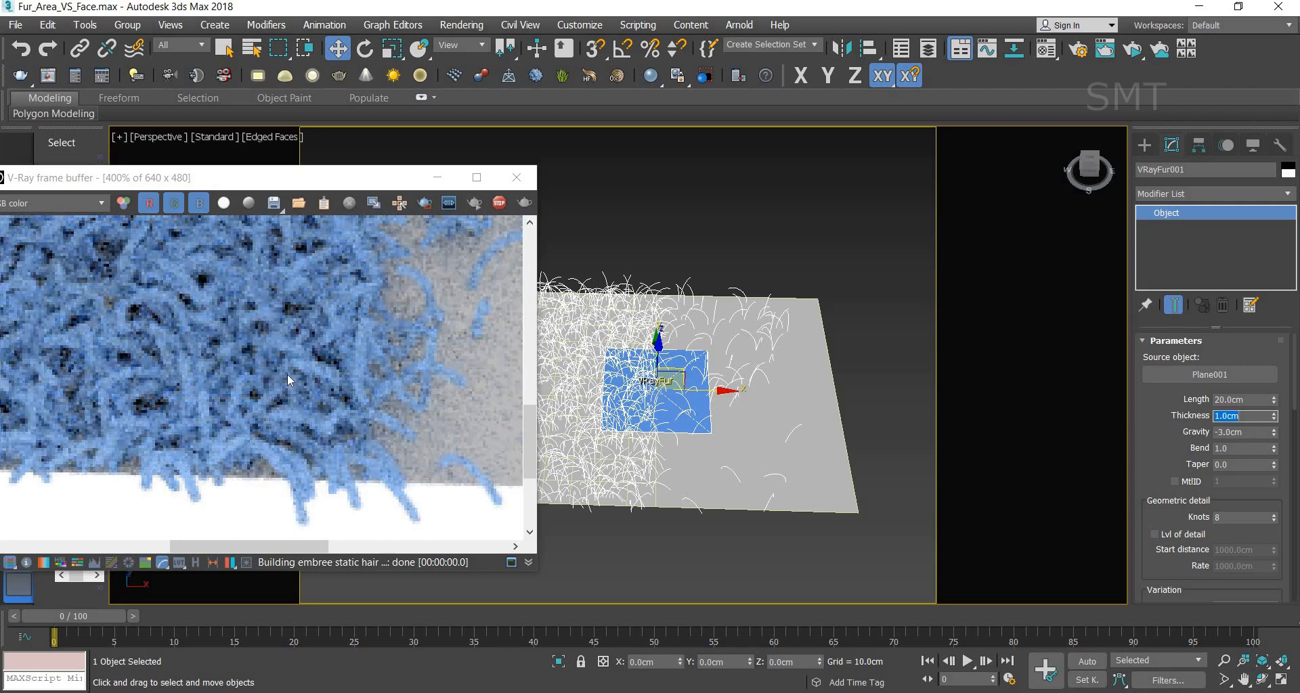
scroll(197, 431, down, 2)
scroll(196, 431, up, 1)
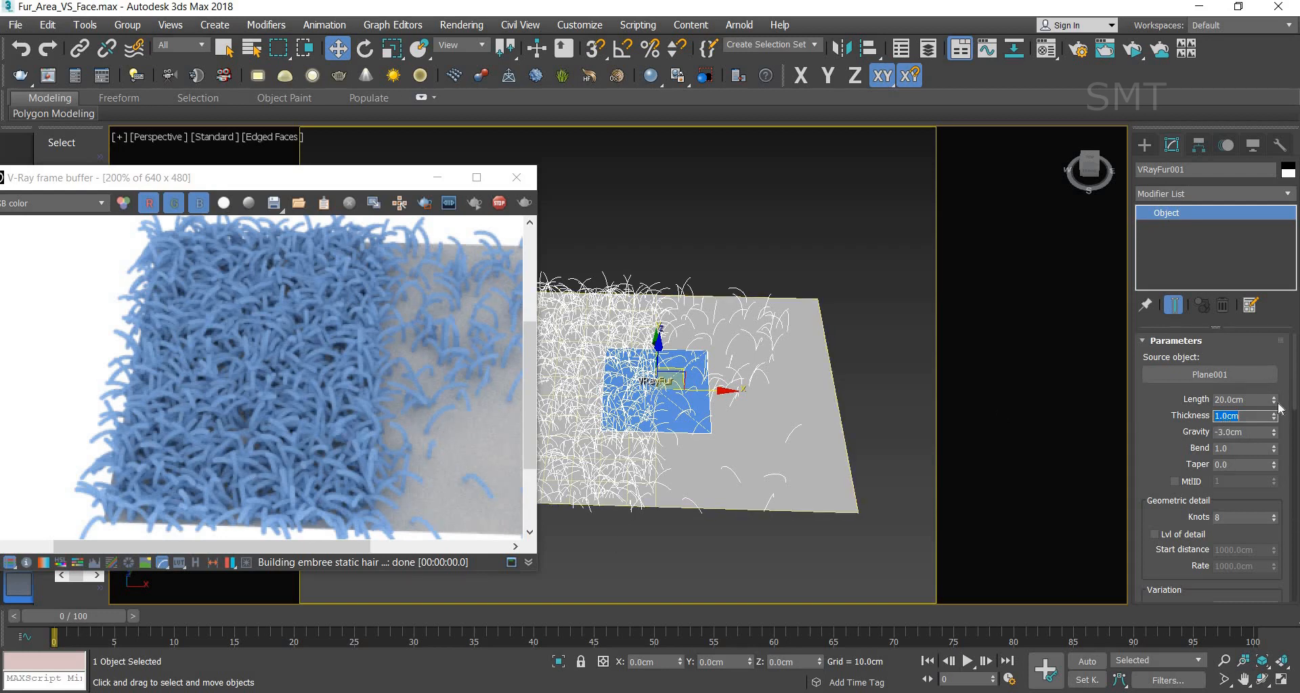
text(0.5)
key(Return)
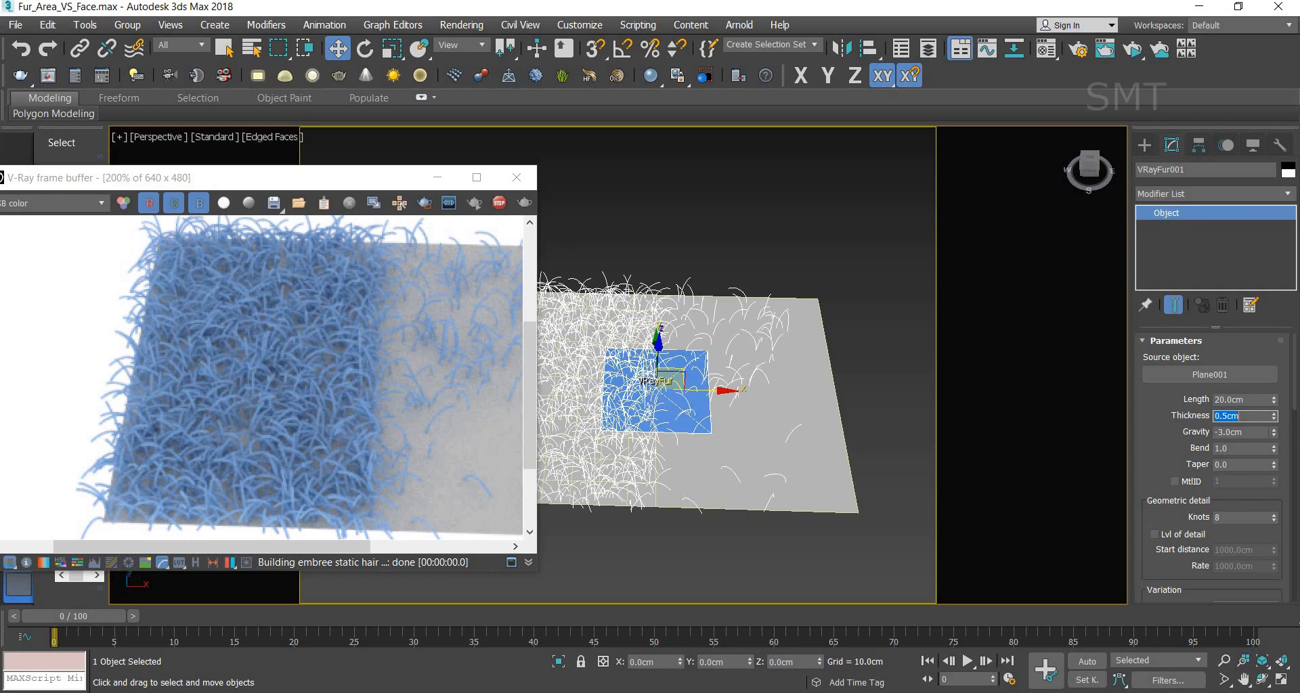
Step: Reset the fur's gravity to 0 cm and its bend to 0
right_click(1276, 435)
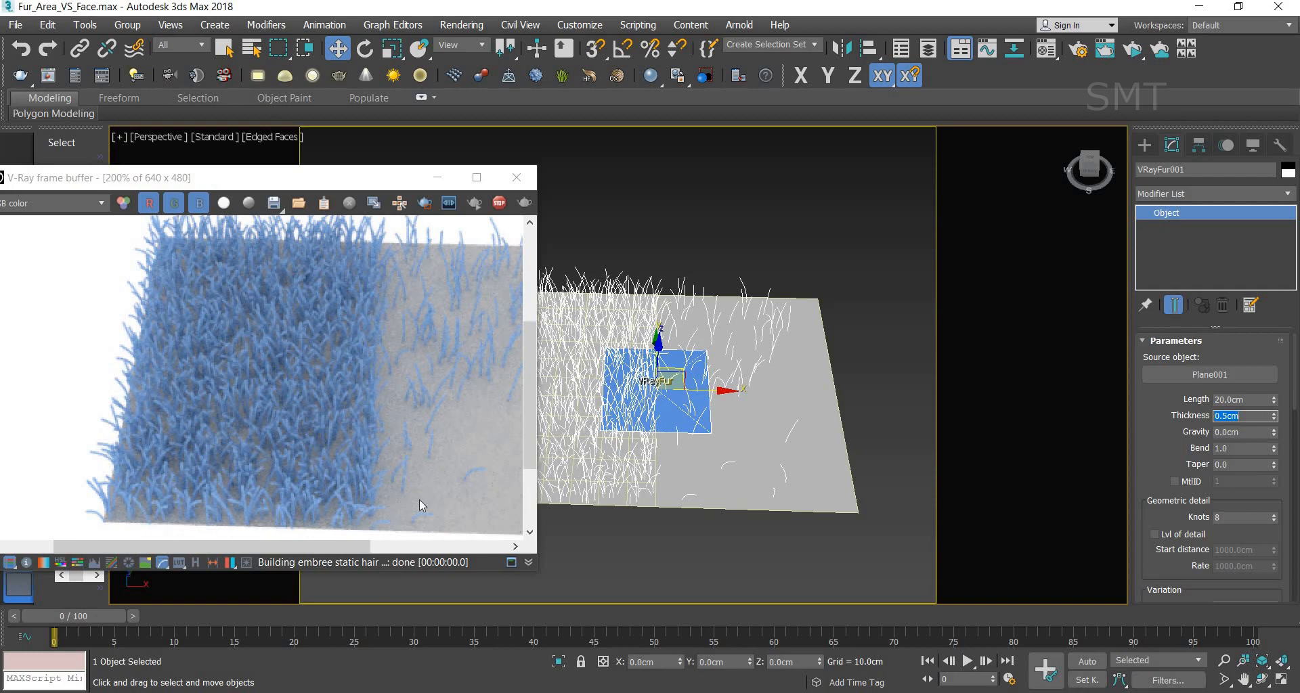
right_click(1275, 452)
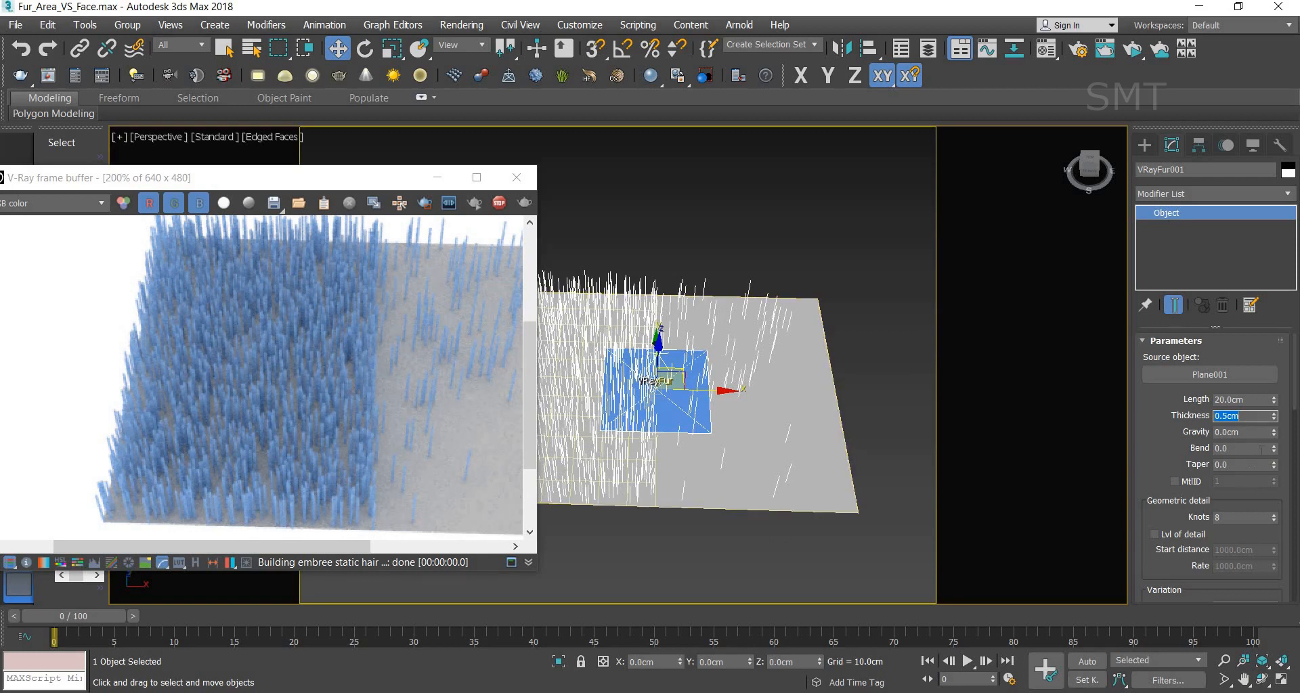
Step: Try fur gravity values of -8 cm and 8 cm and examine the strands in the render
key(Tab)
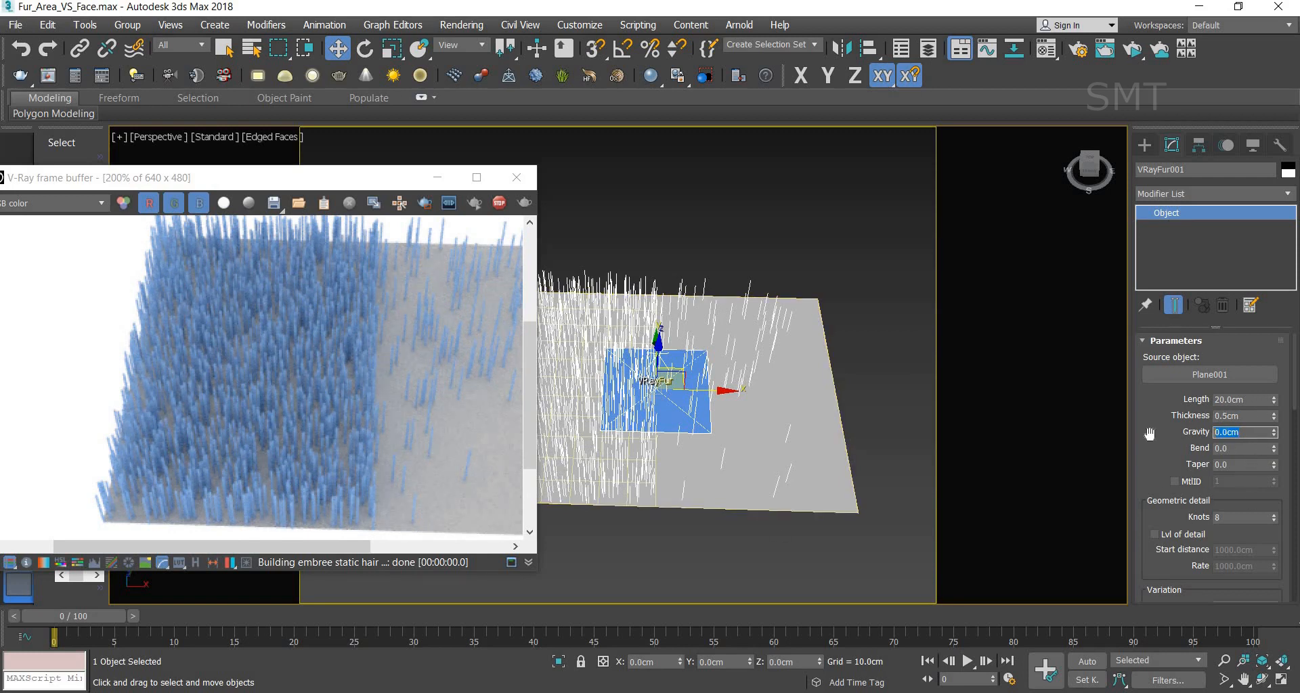
text(-8)
key(Return)
text(8)
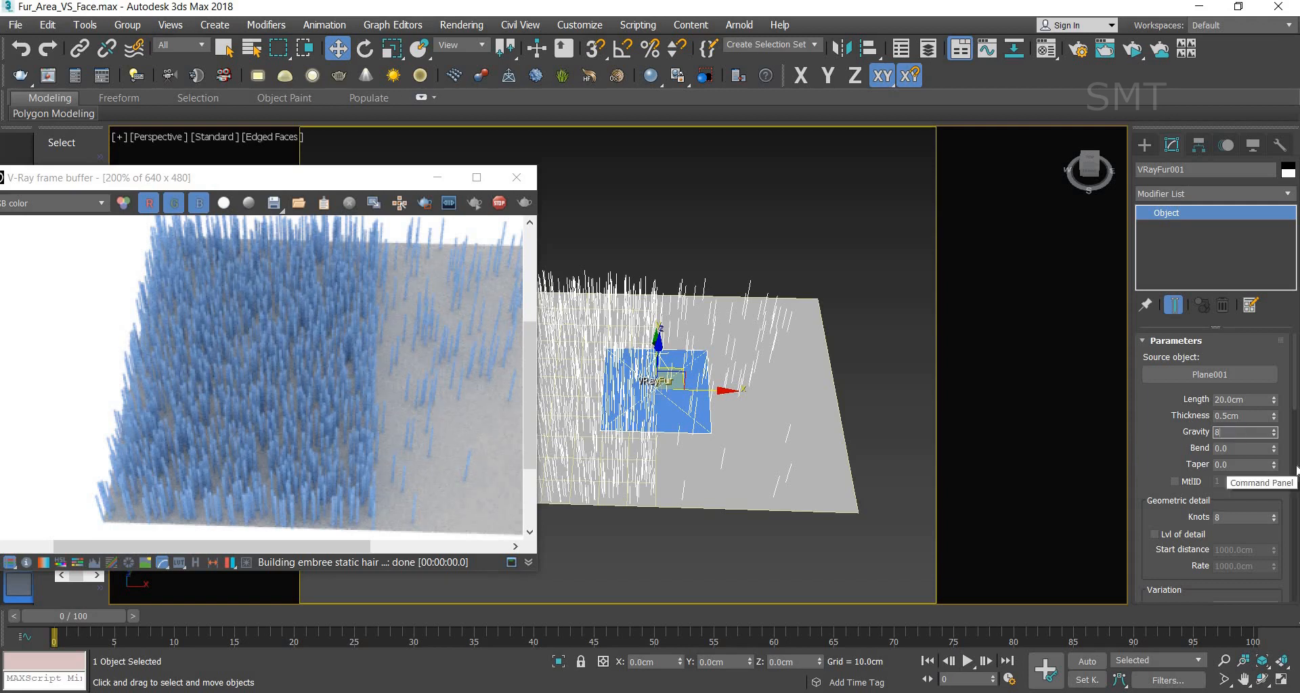
key(Return)
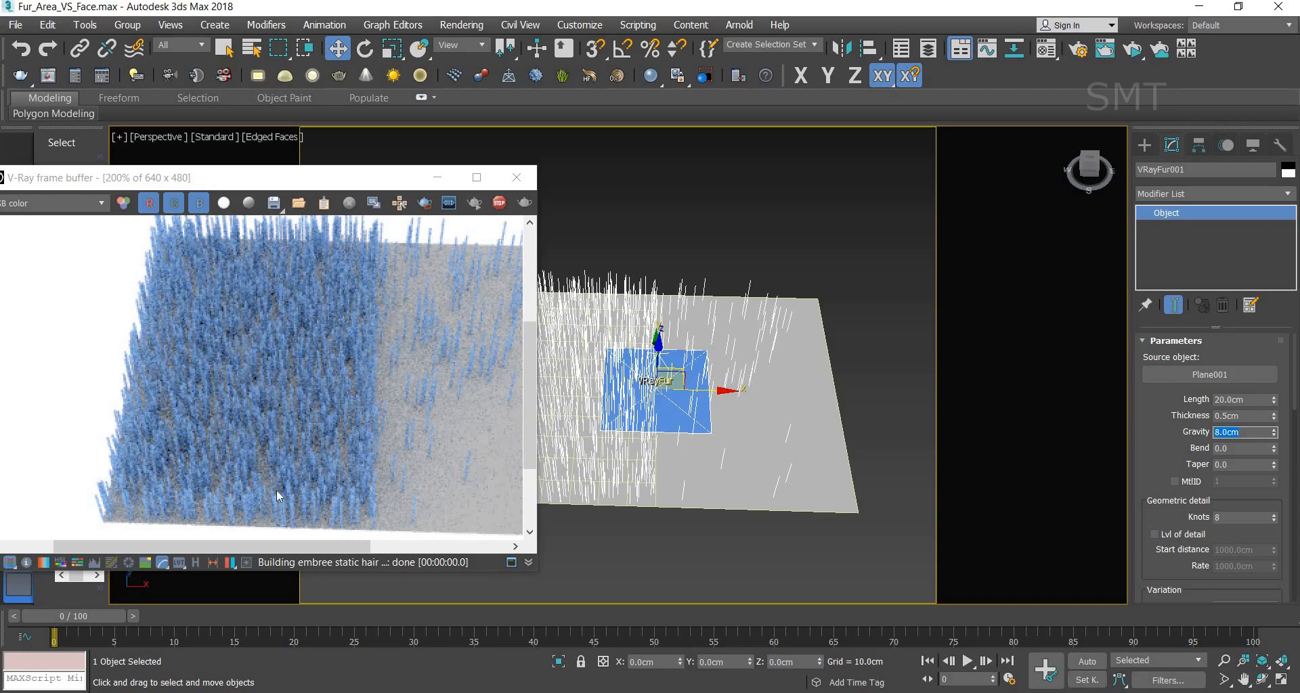
scroll(276, 489, up, 1)
scroll(285, 461, down, 2)
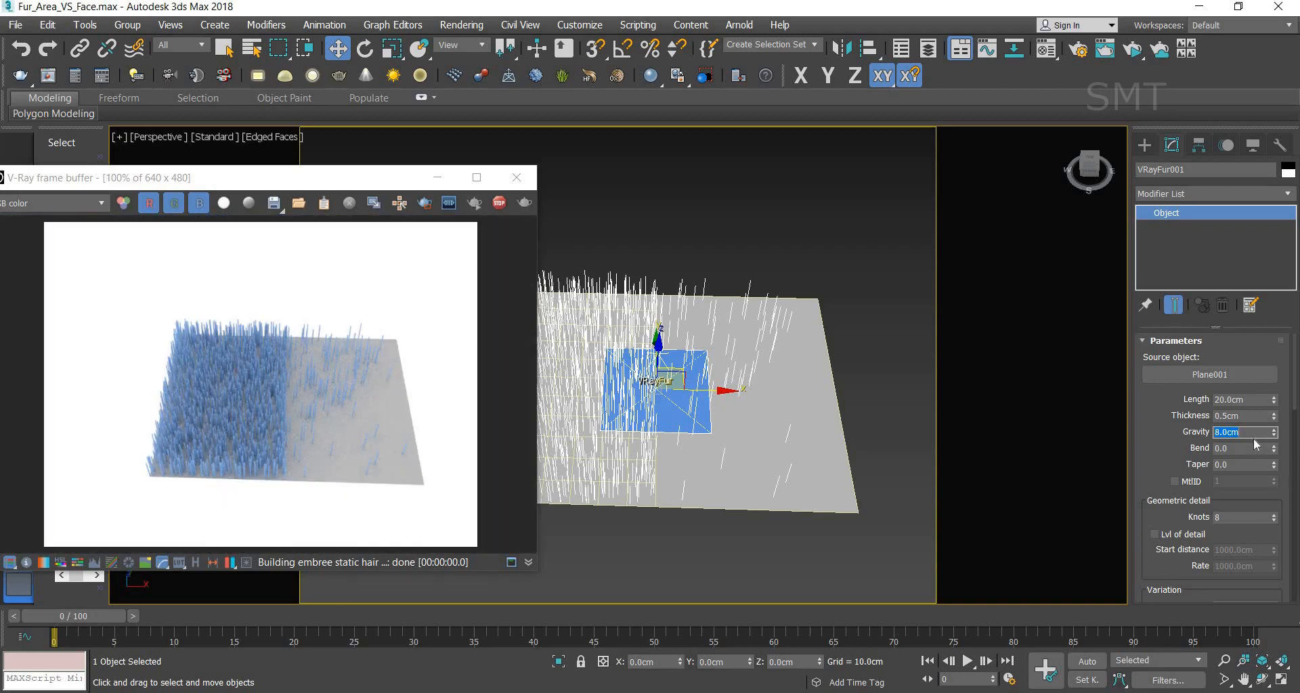
Step: Set the fur's bend to 1 and its gravity to -4 cm, examining the strands up close in the render
key(Tab)
key(Return)
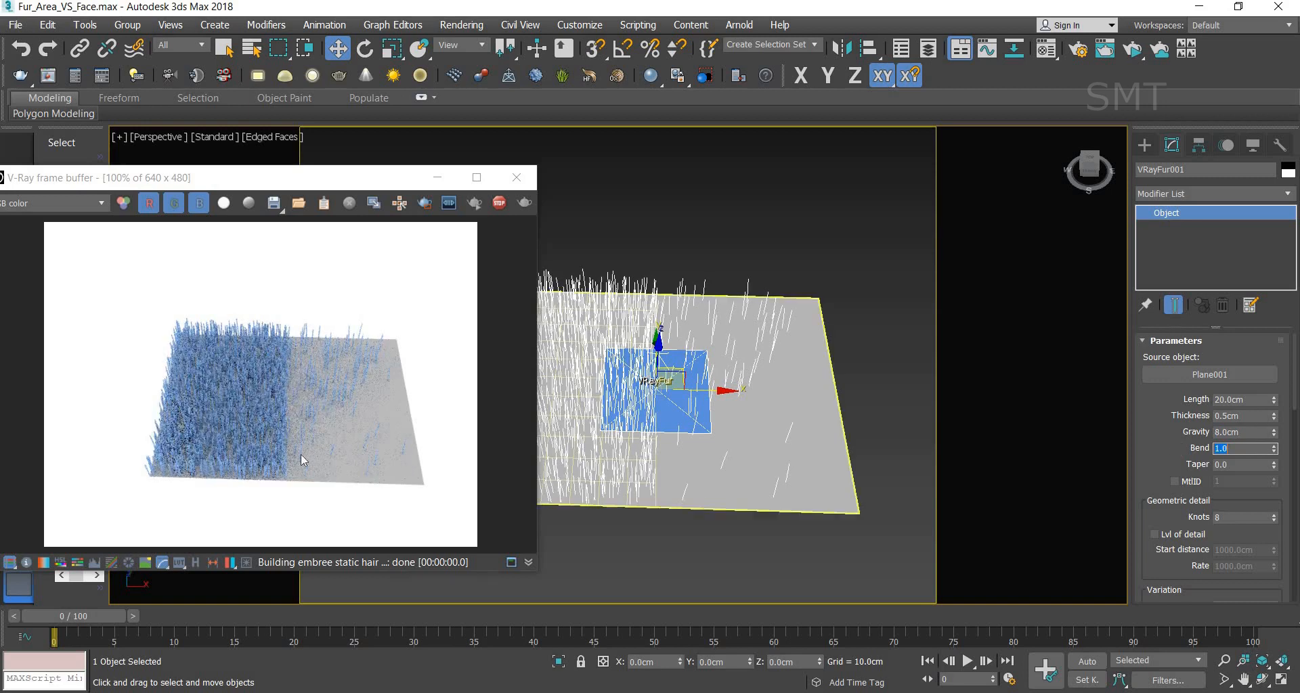
scroll(210, 461, up, 4)
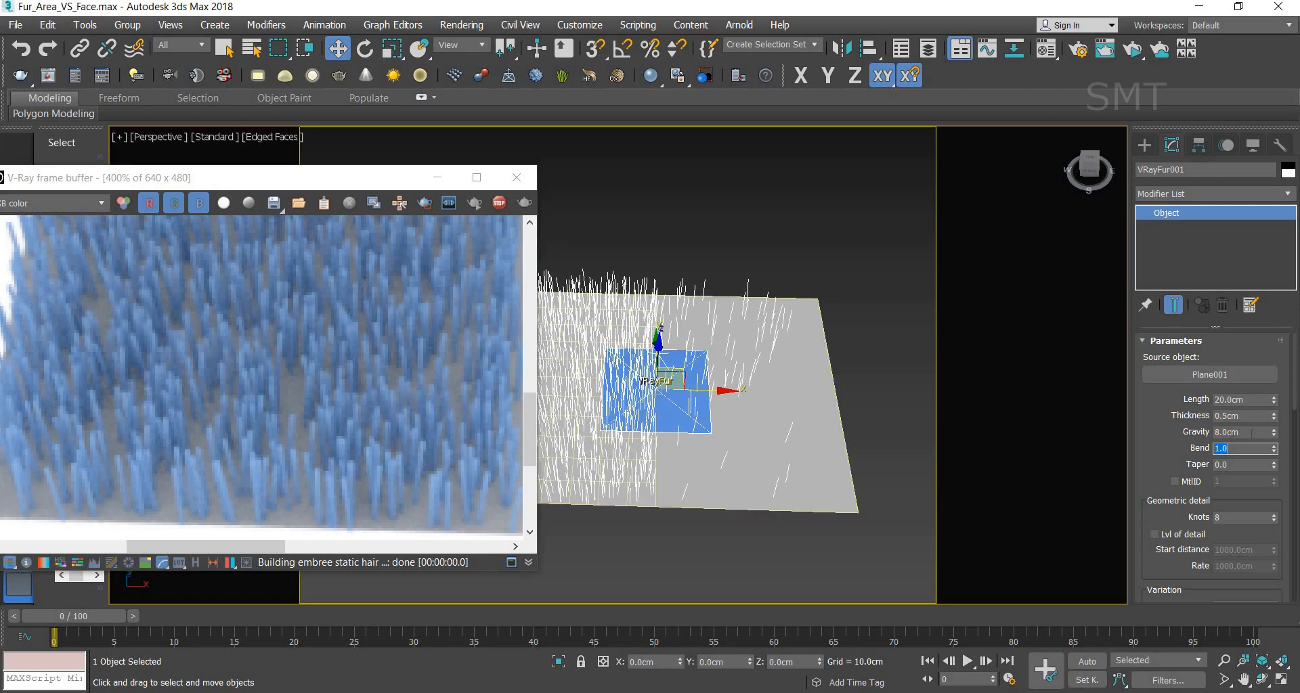
key(shift+Tab)
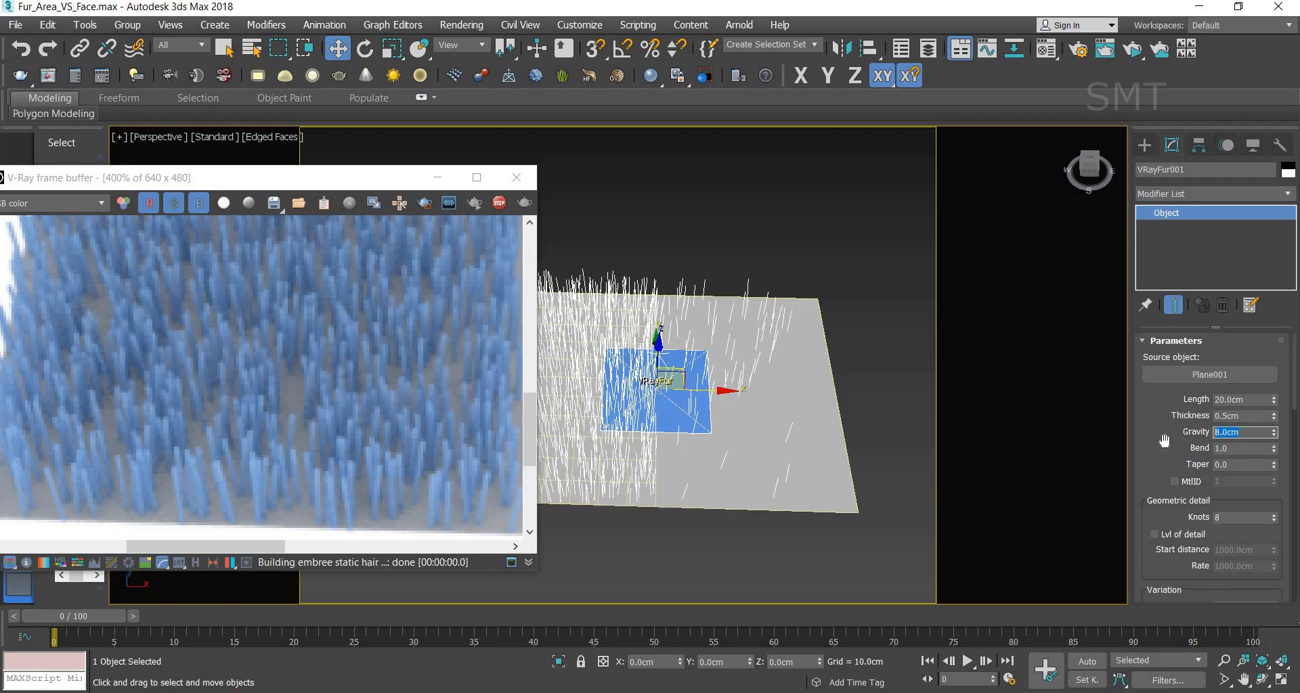
text(-4)
key(Return)
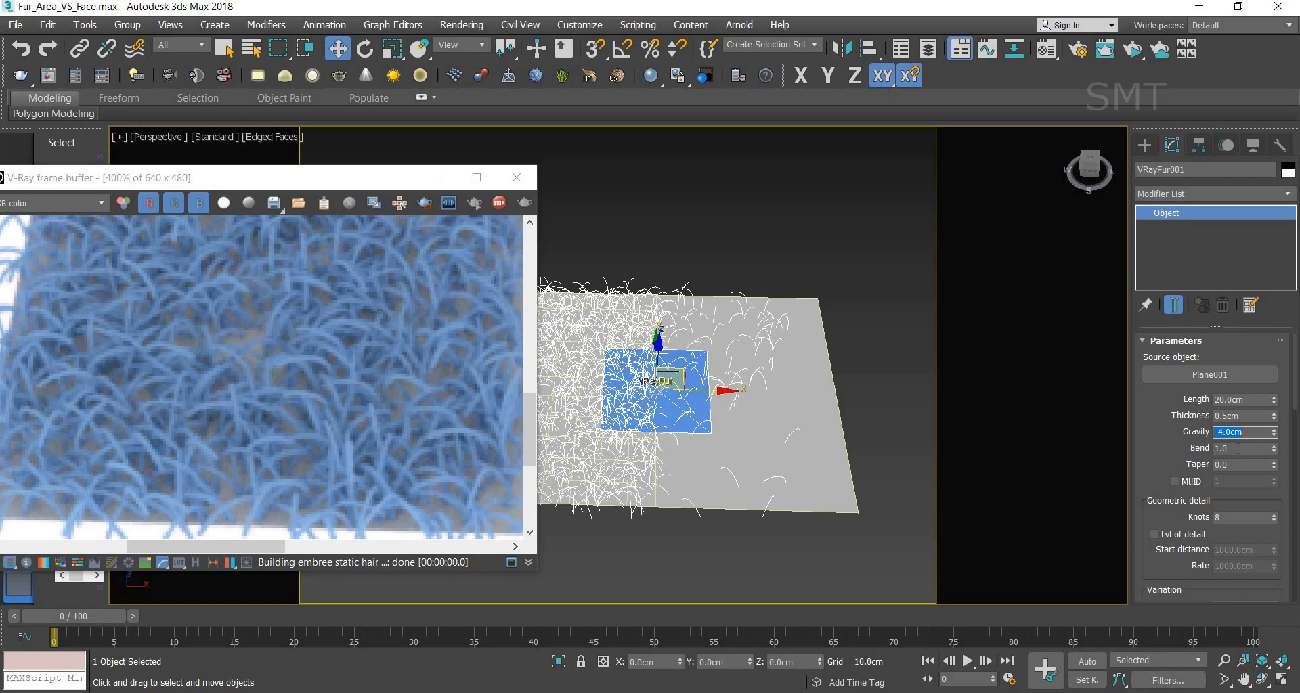
Step: Try a fur bend of 0.5 and check the curvature of the strands in the render
click(1237, 448)
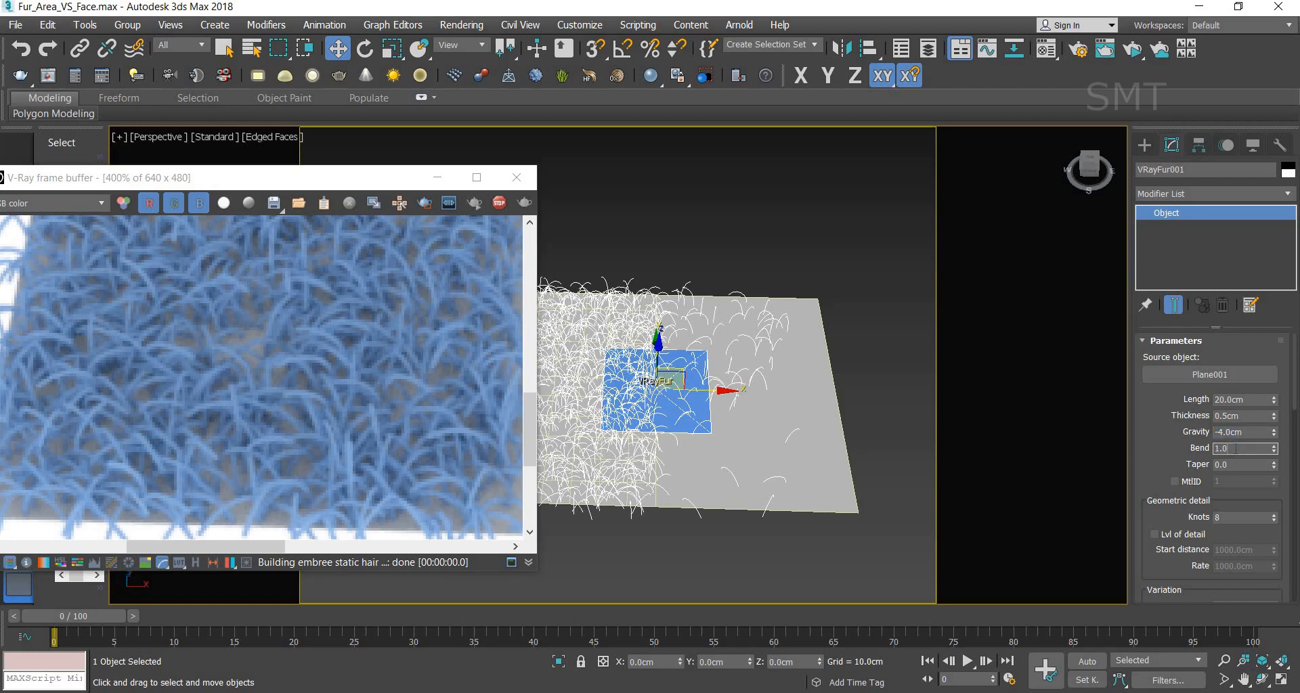
key(BackSpace)
text(0.5)
key(Return)
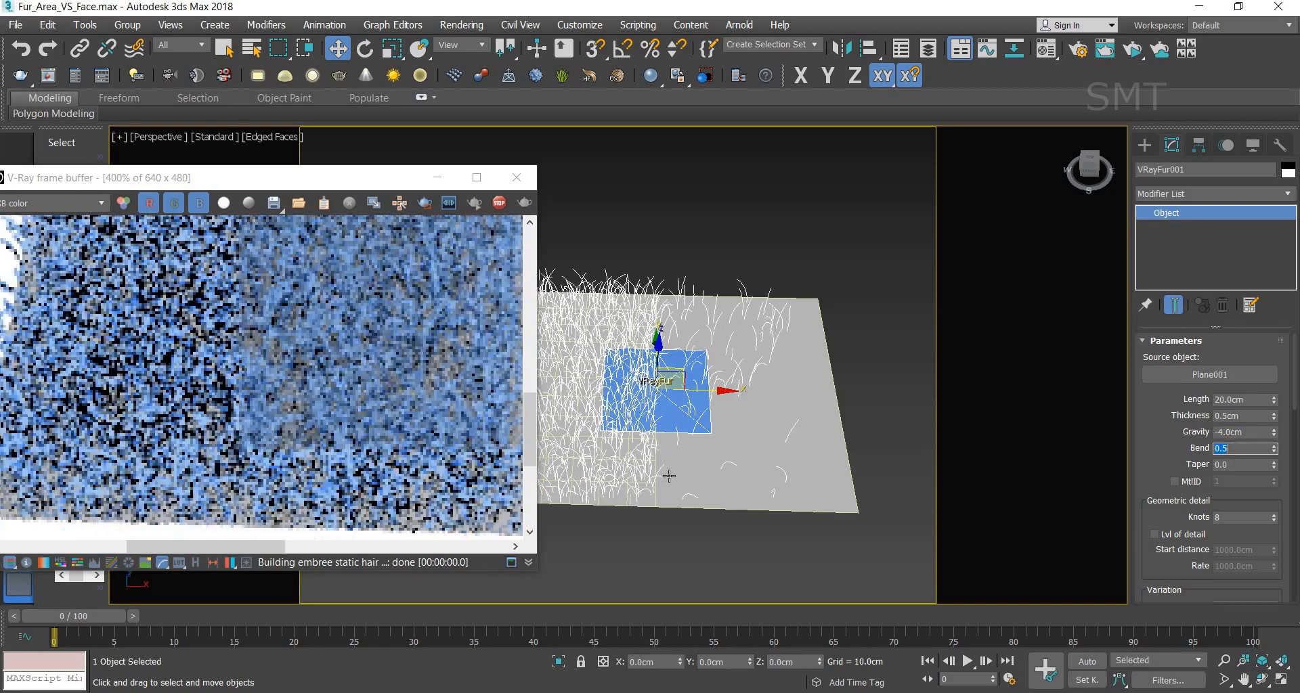
scroll(345, 436, down, 1)
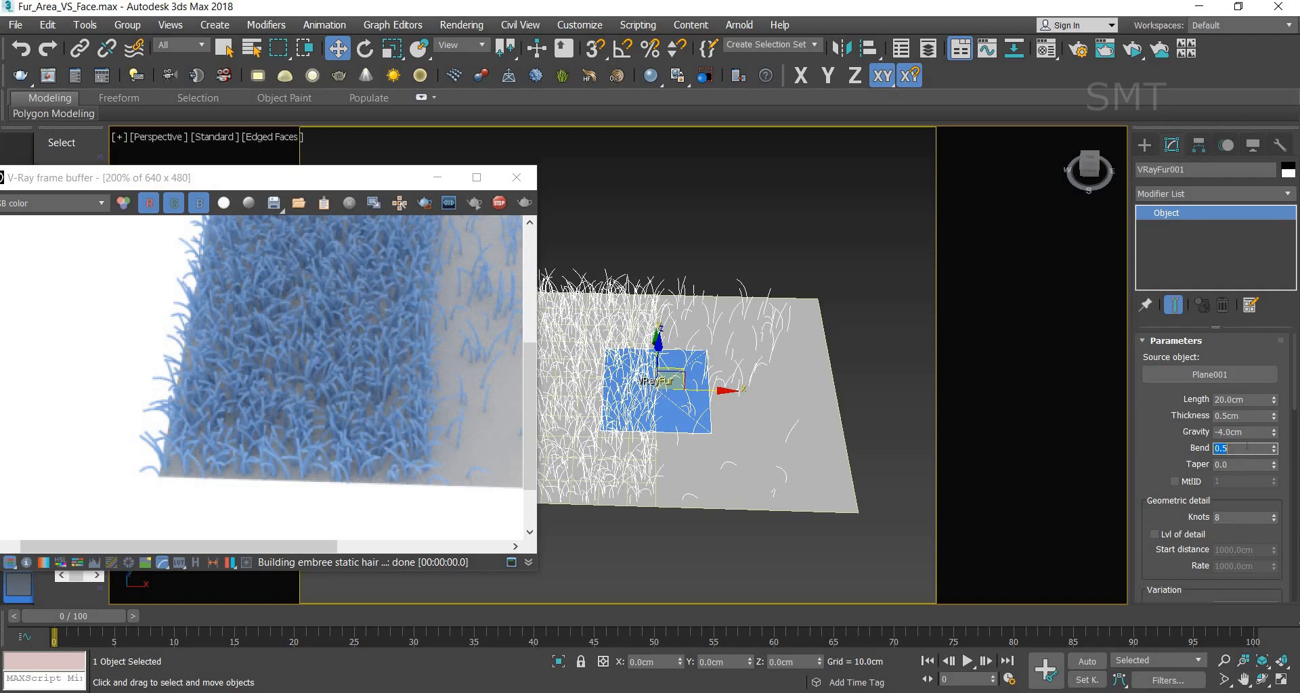
Step: Set the fur's bend back to 1 and its gravity to -3 cm
text(1)
click(1246, 433)
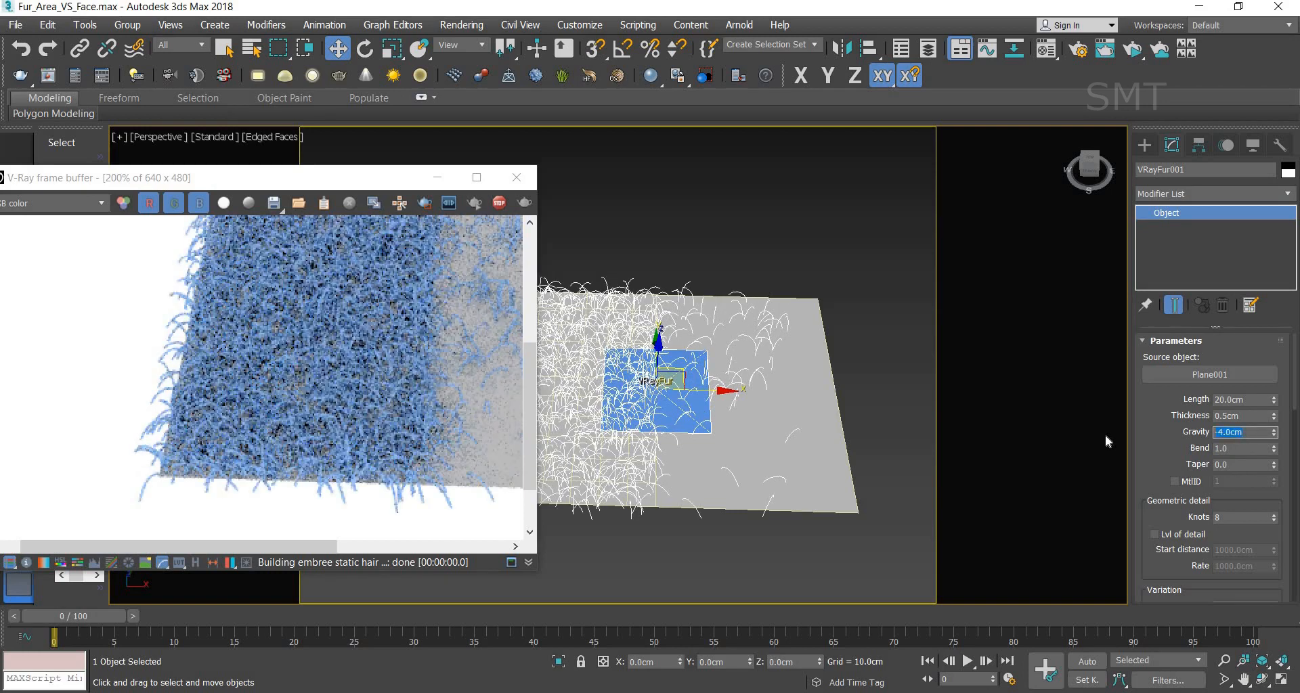
text(-3)
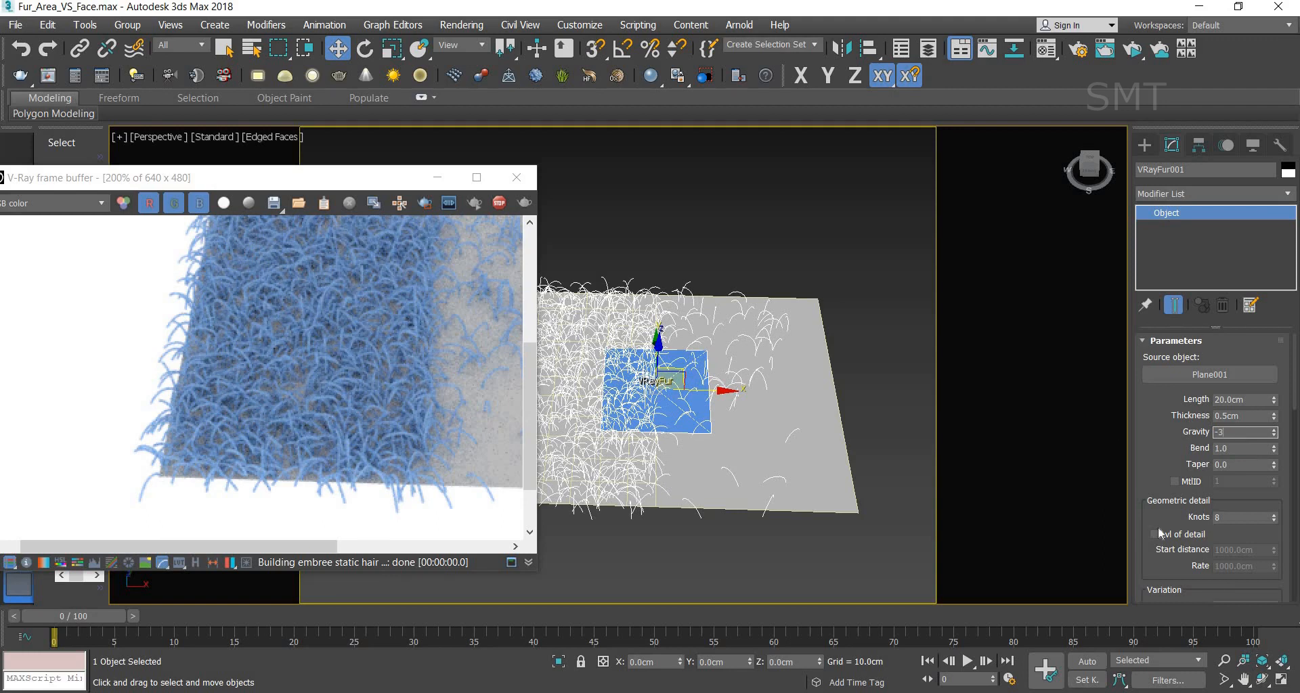
key(Return)
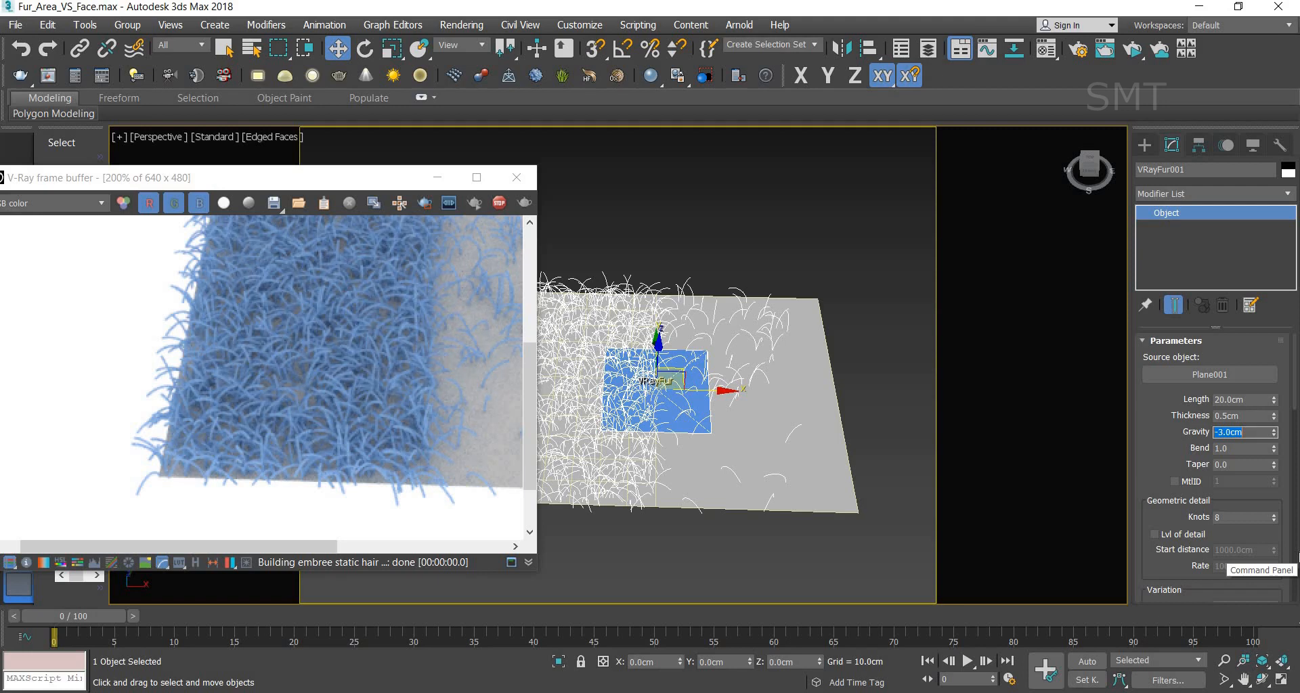
Step: Try a fur taper of 1 and examine the strand tips up close in the render and viewport
click(1244, 465)
text(1)
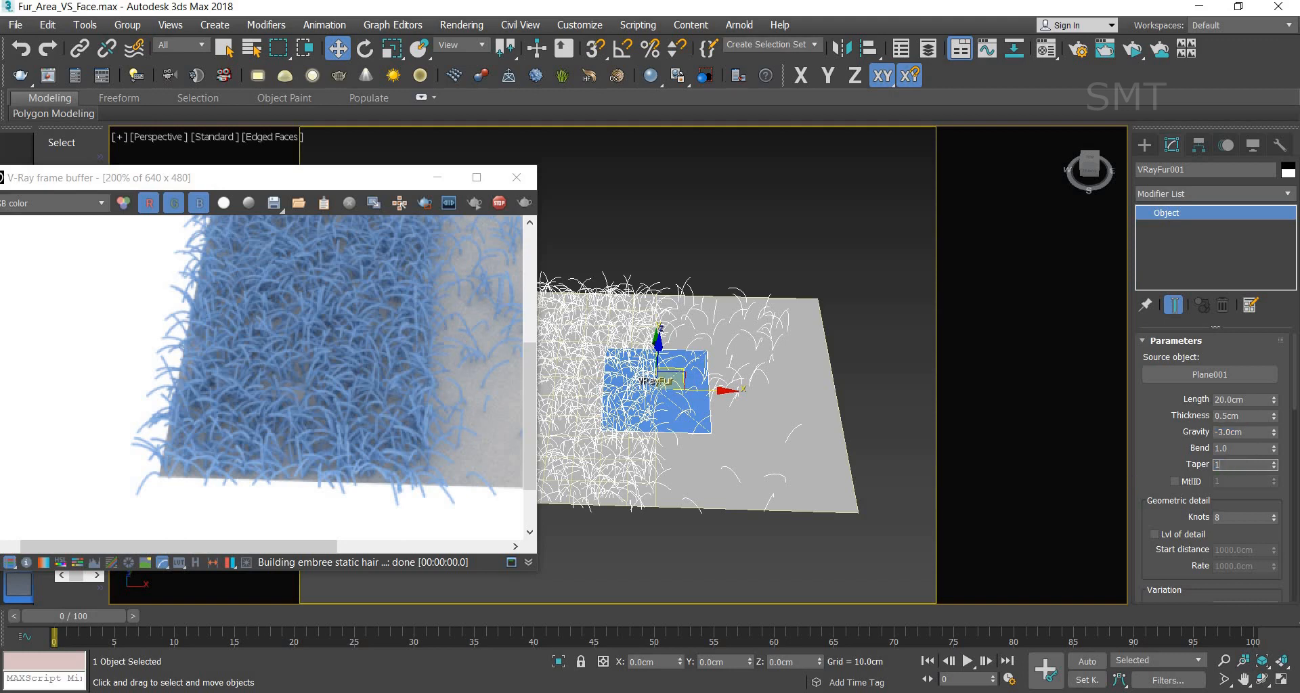
key(Return)
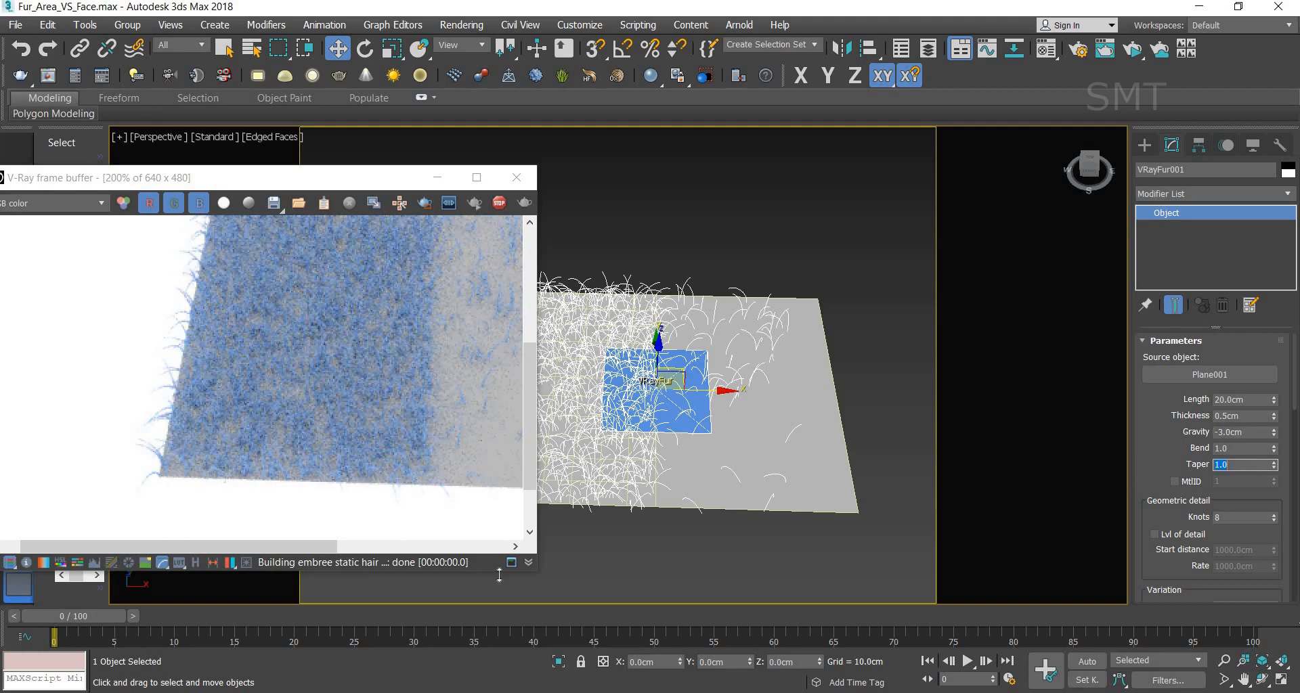
scroll(319, 470, up, 2)
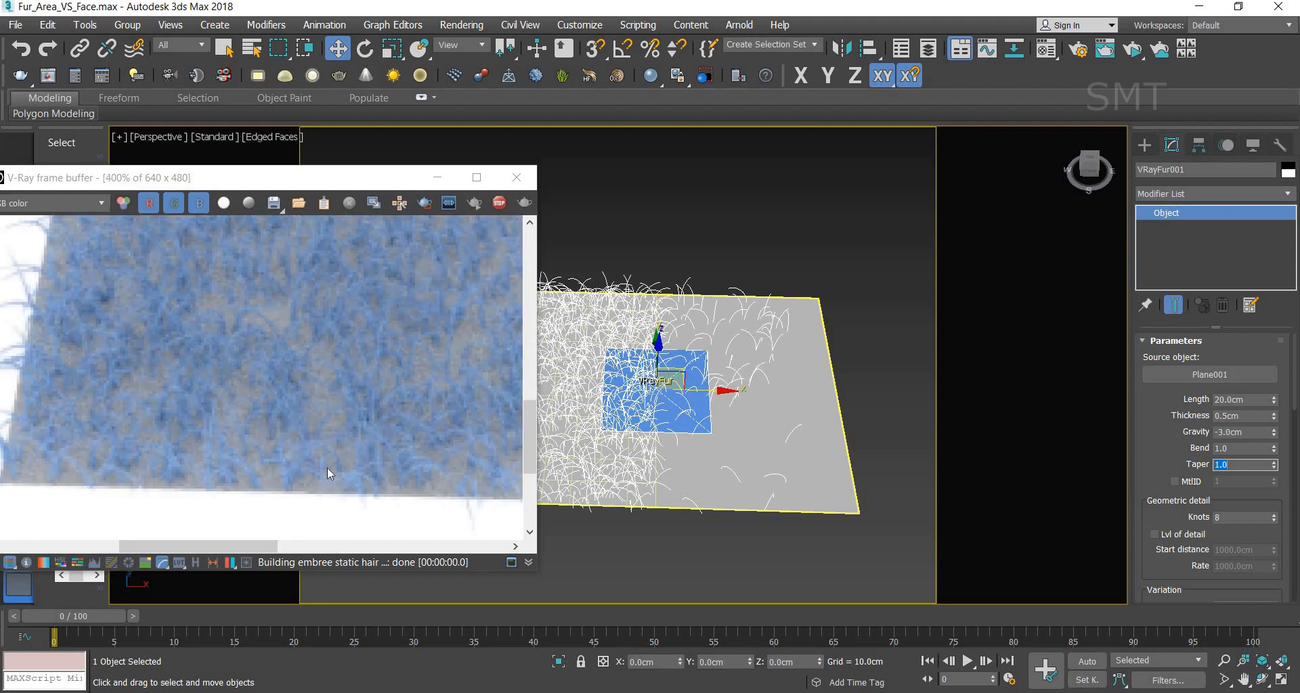
scroll(332, 457, down, 2)
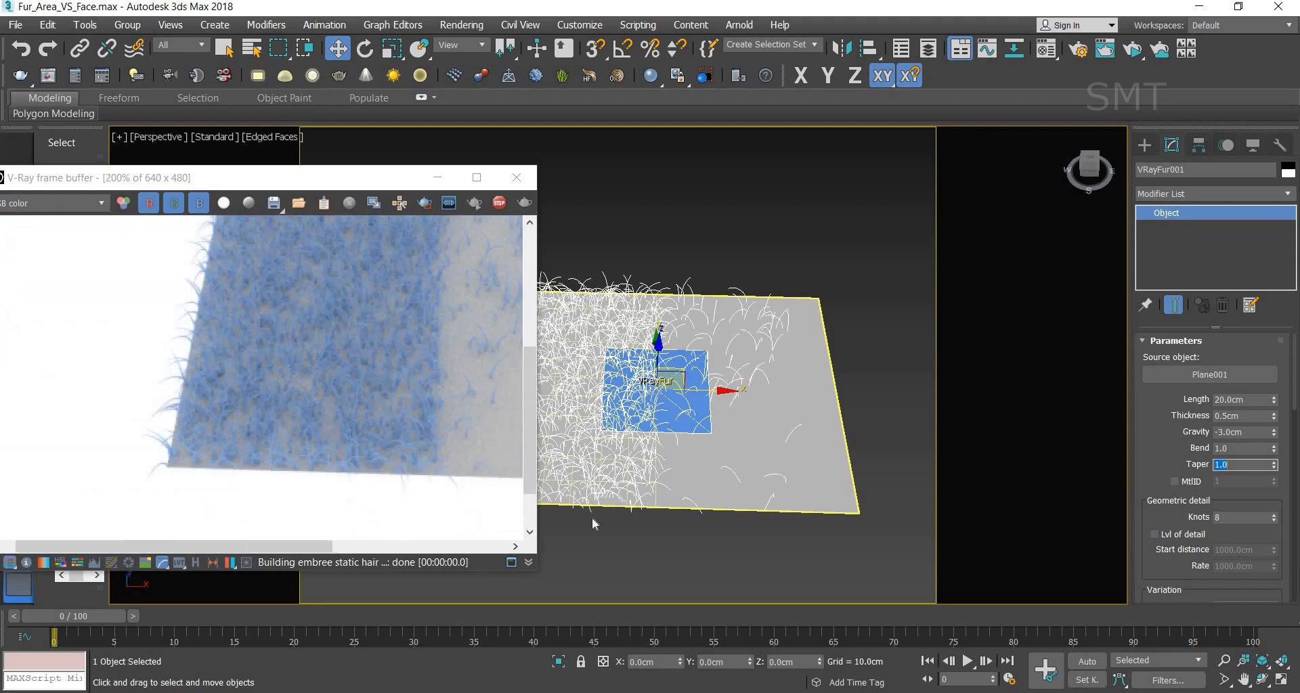
scroll(615, 507, up, 2)
scroll(667, 490, up, 2)
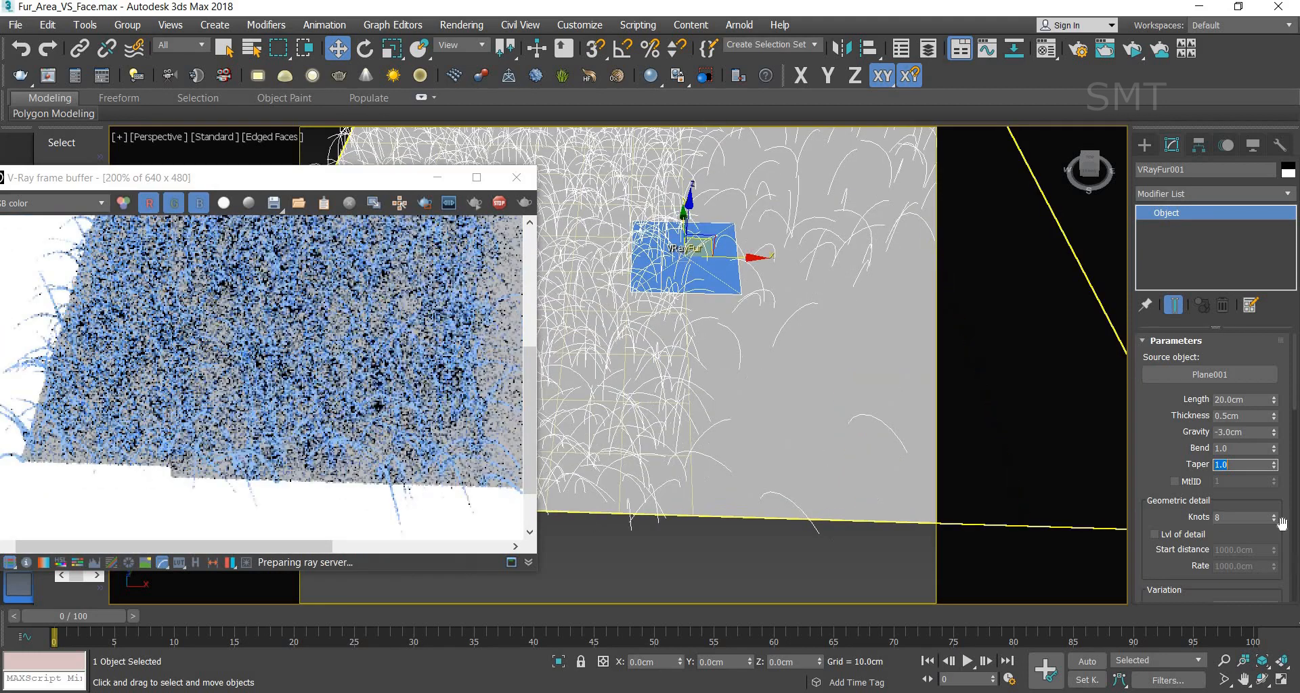
Step: Compare fur taper values of 0, 0.5 and 1 in the close-up render
right_click(1276, 472)
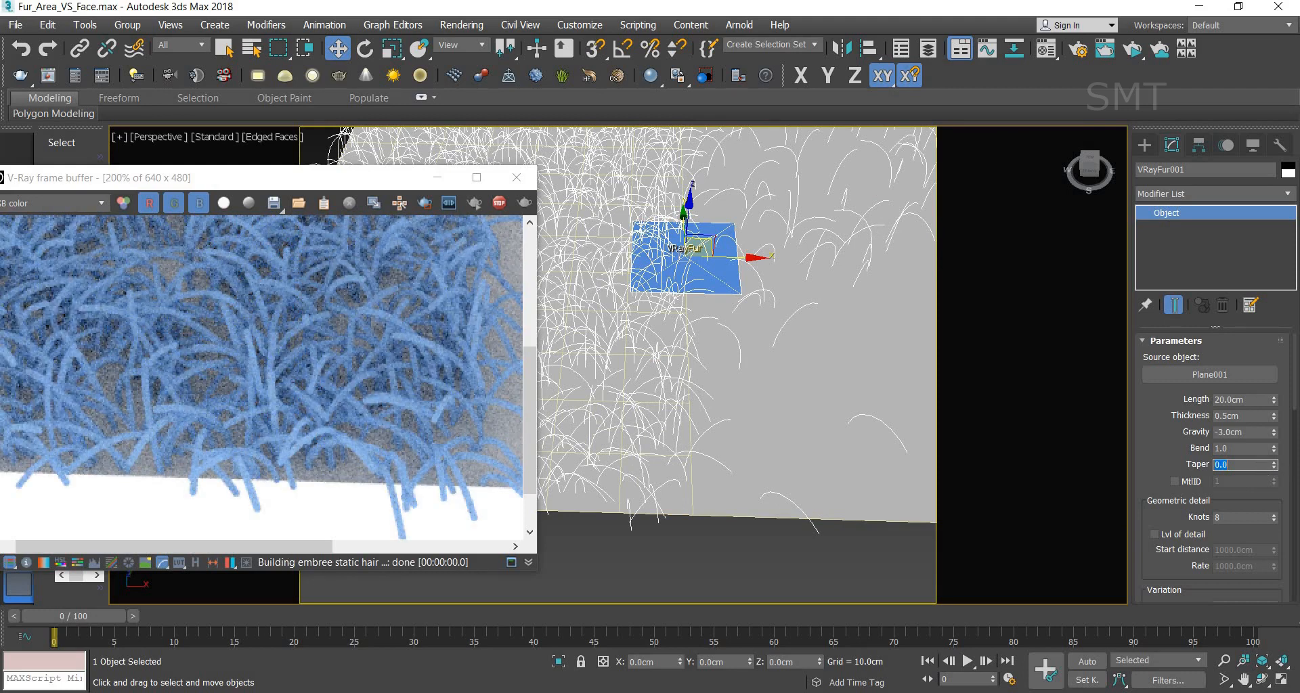
text(0)
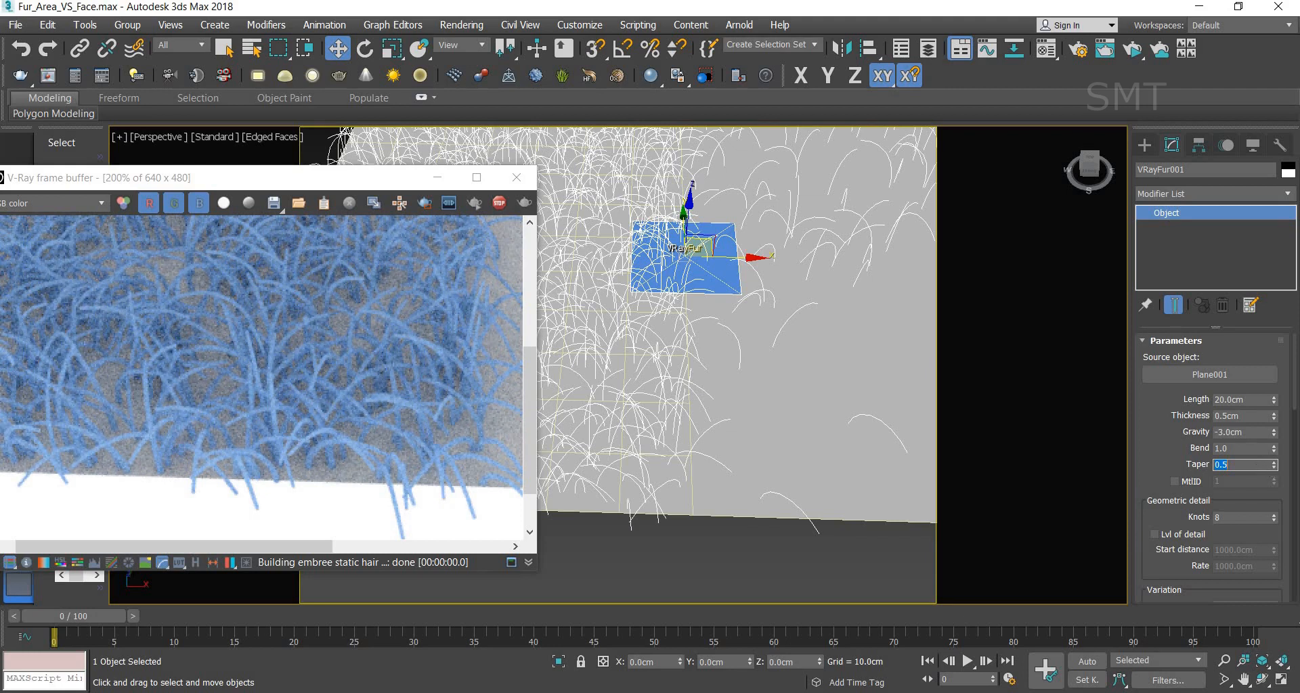
key(Return)
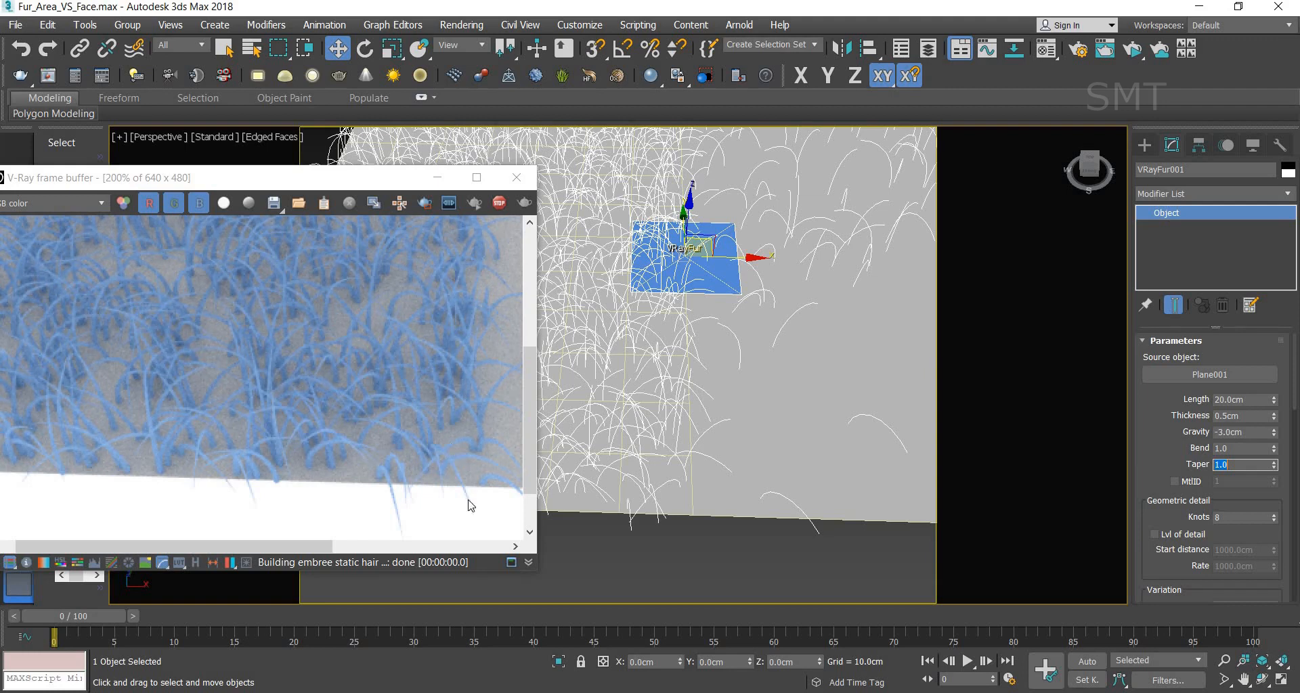
scroll(453, 409, down, 1)
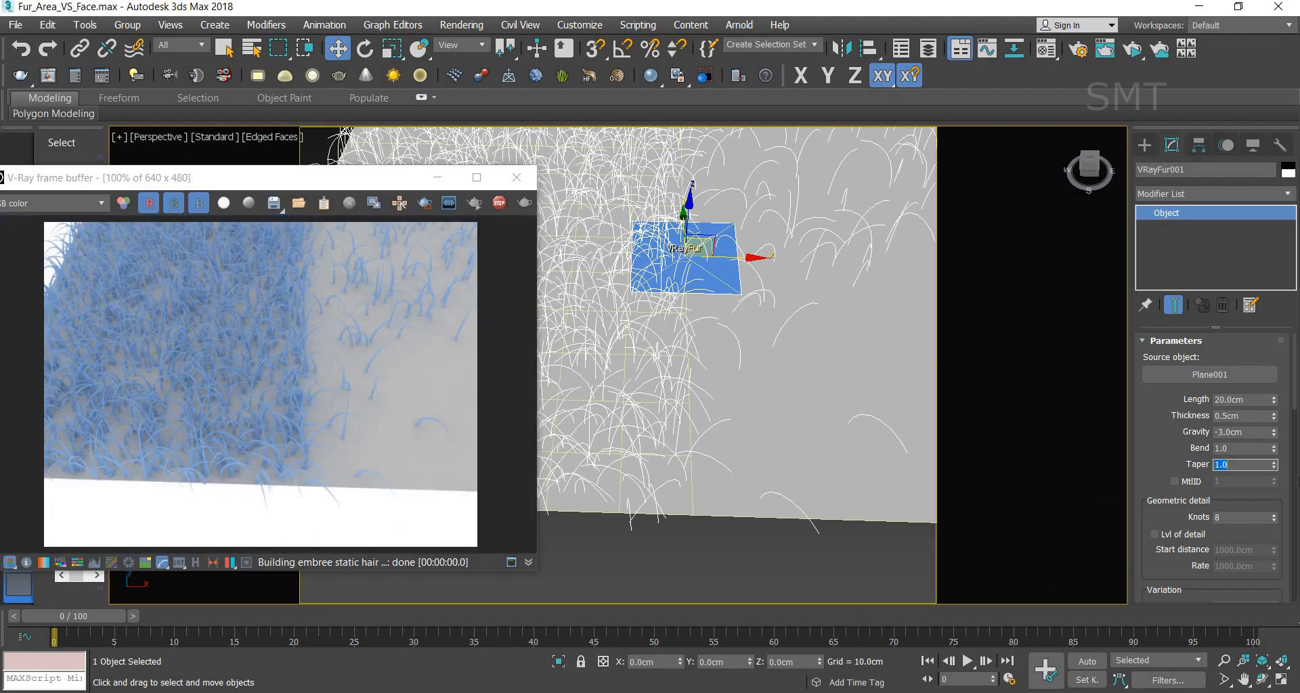
Step: Reset both the bend and the taper of the fur to 0
right_click(1275, 450)
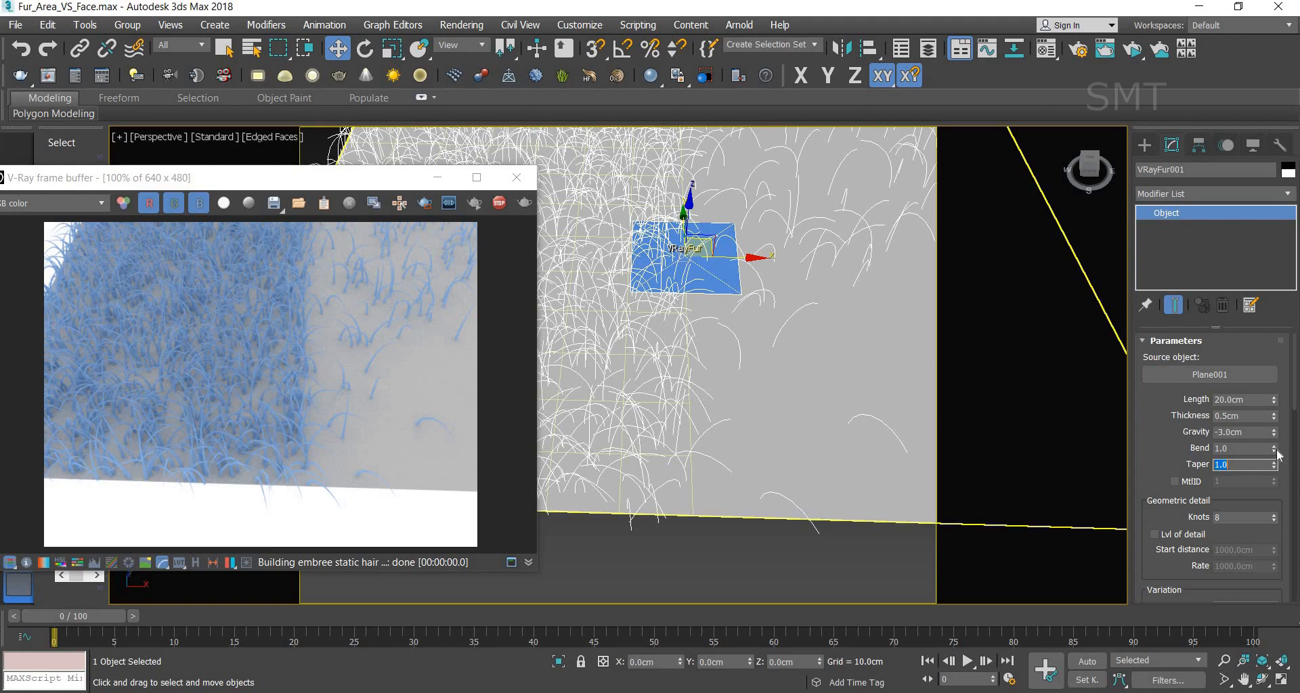
right_click(1275, 467)
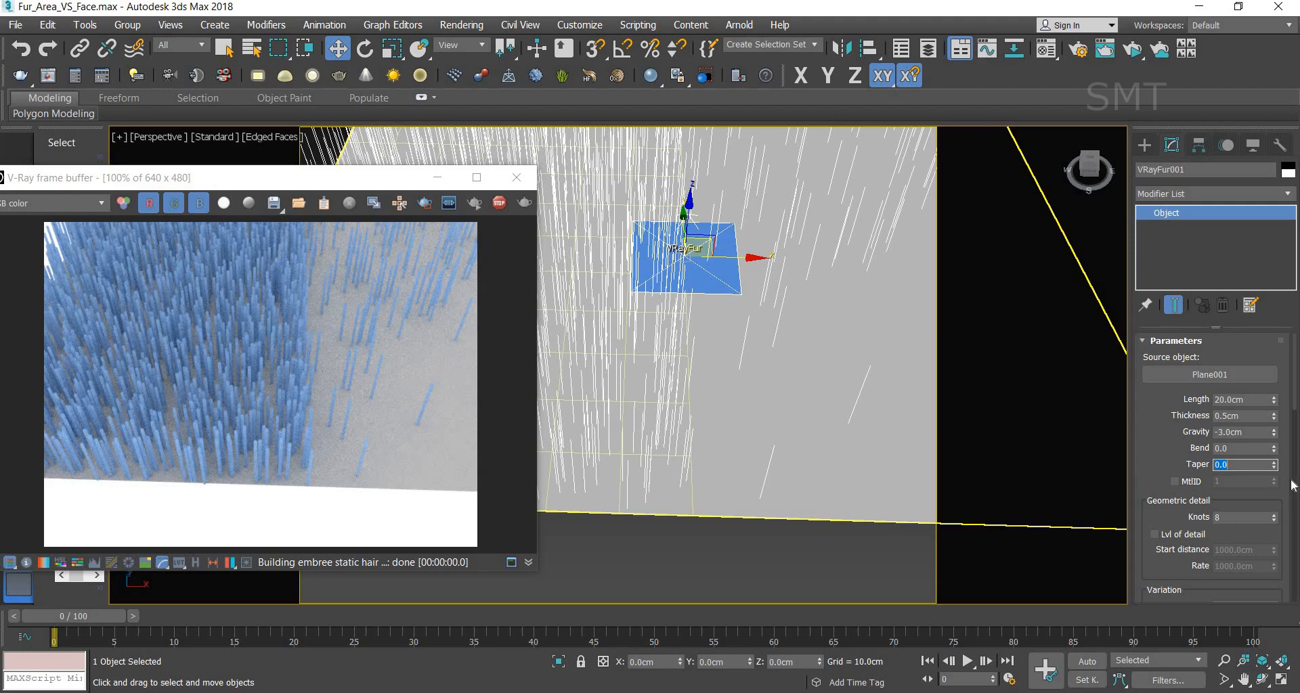
Step: Enable Curl for the fur with a curl radius of 2 and 2 curls, and check the render
scroll(1293, 485, down, 3)
scroll(1293, 485, down, 6)
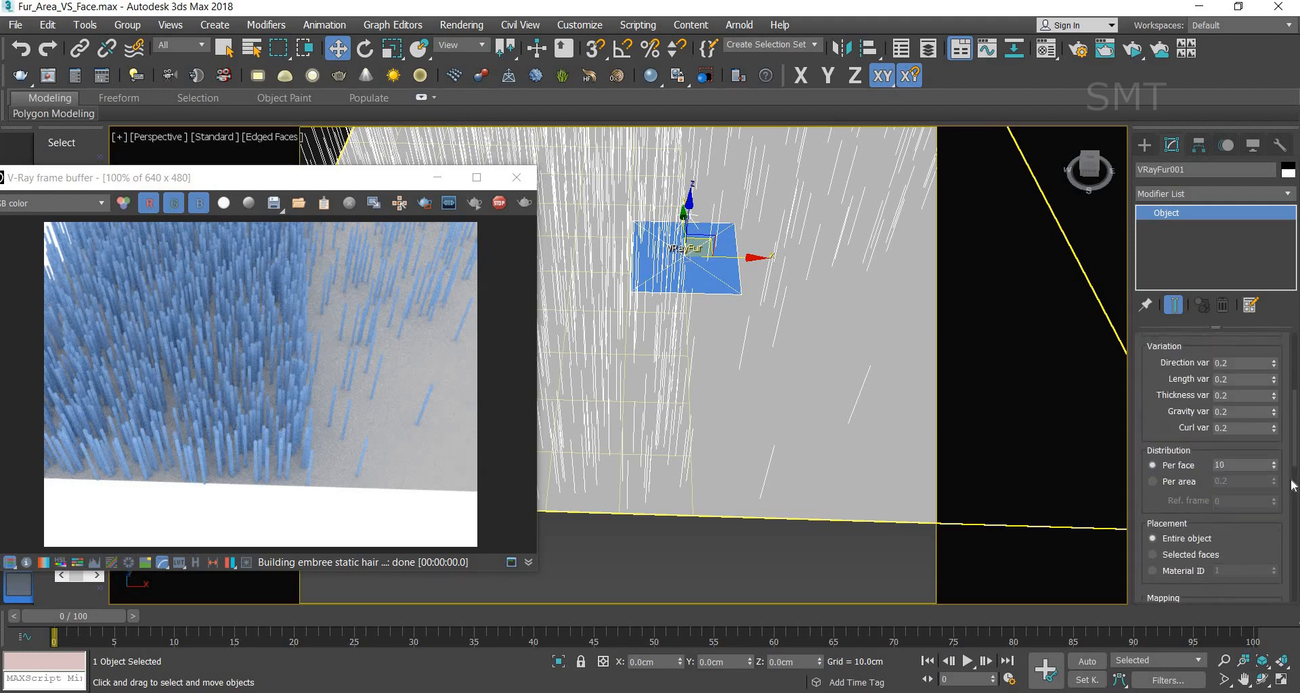
scroll(1293, 485, down, 6)
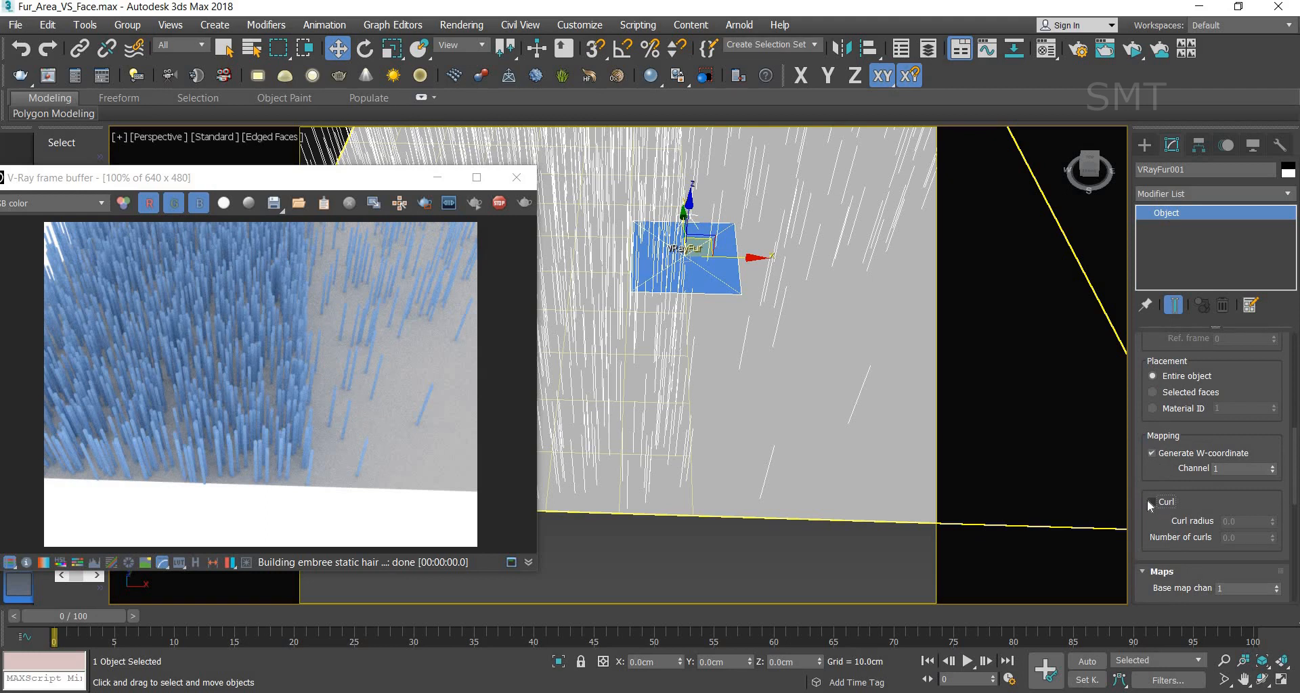
click(1152, 502)
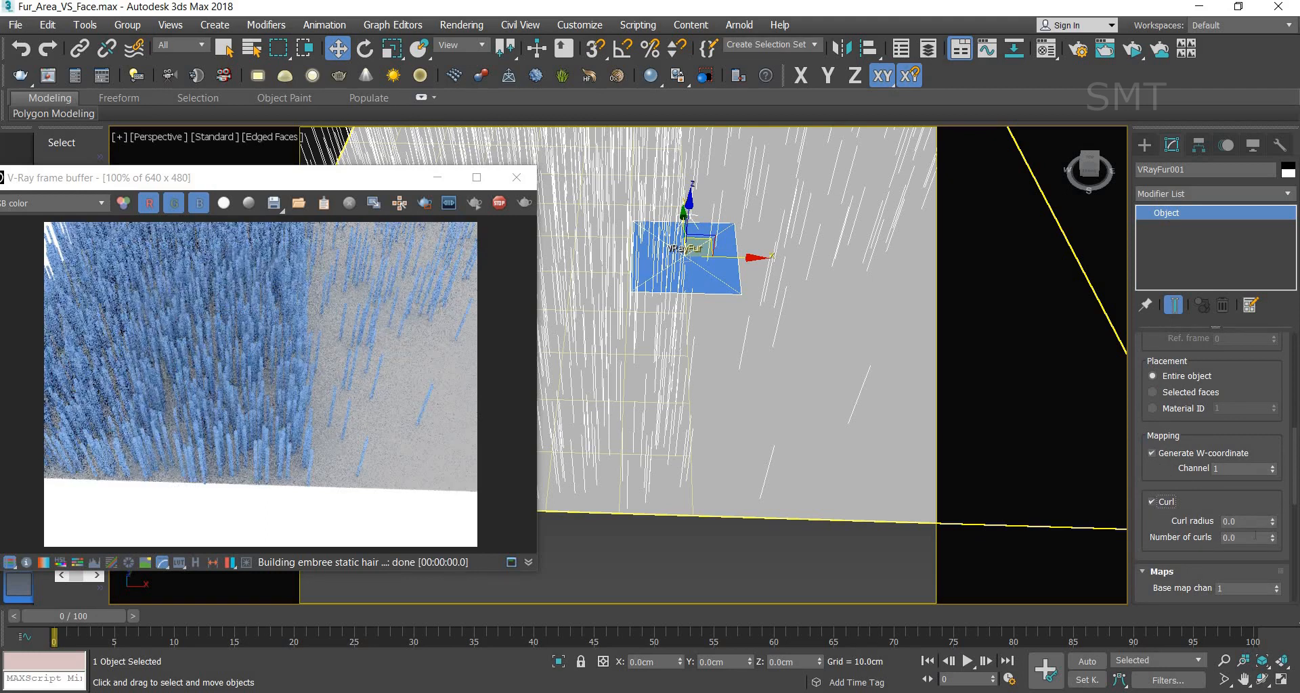
click(1245, 525)
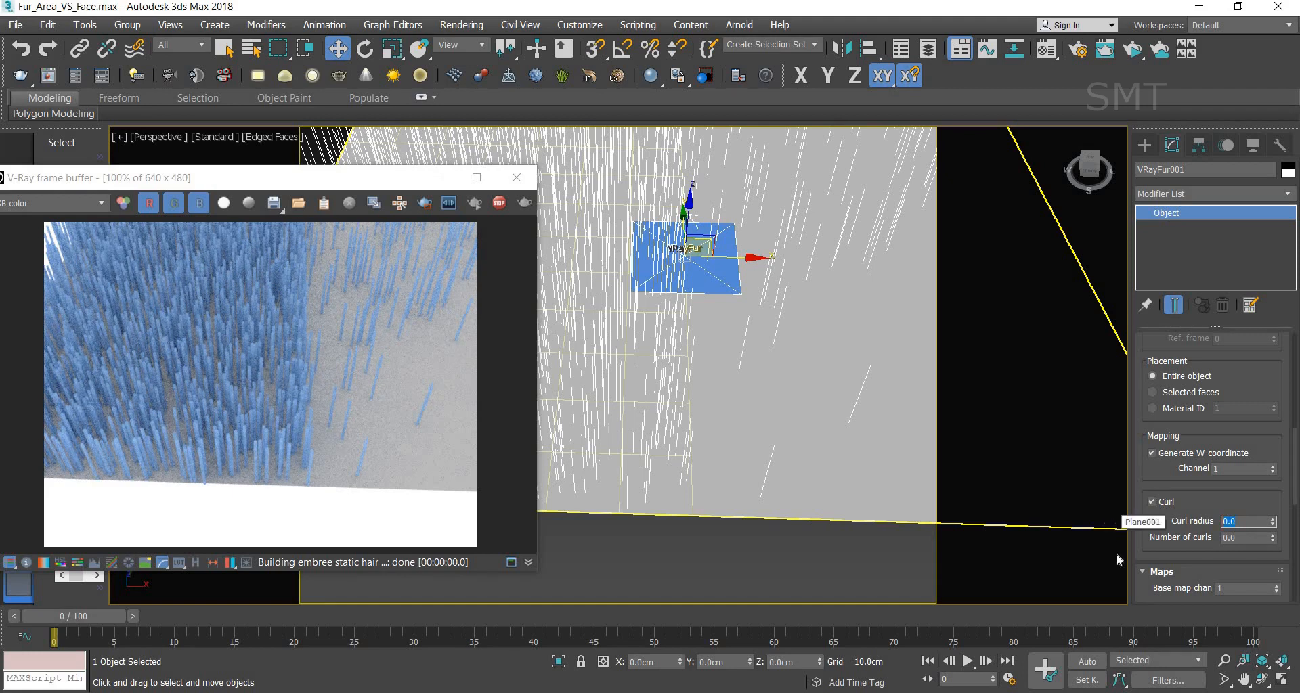
text(2)
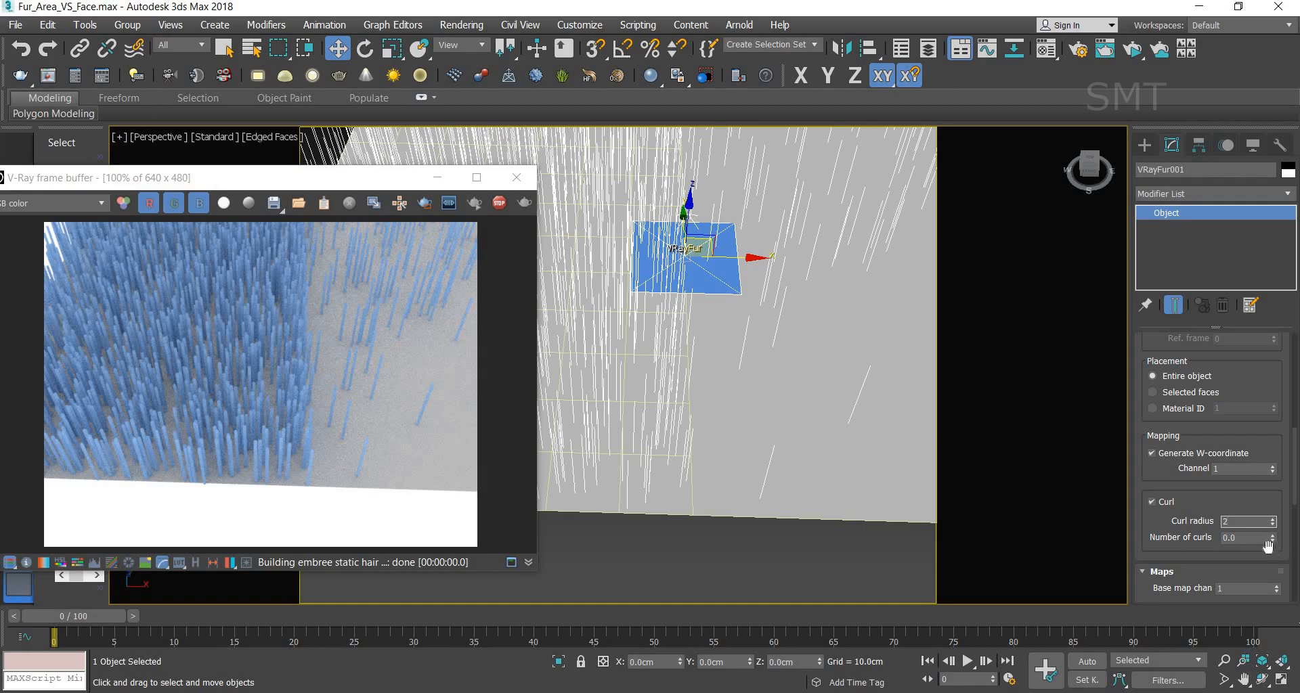
key(Tab)
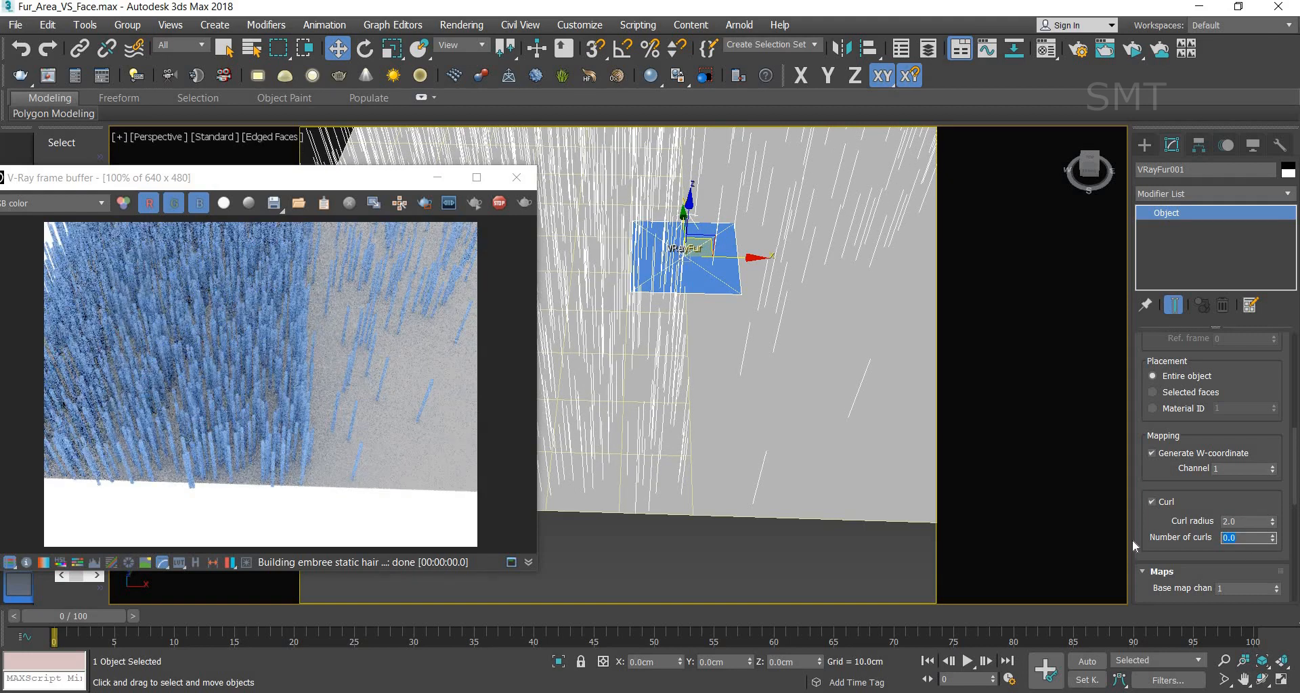
text(2)
key(Return)
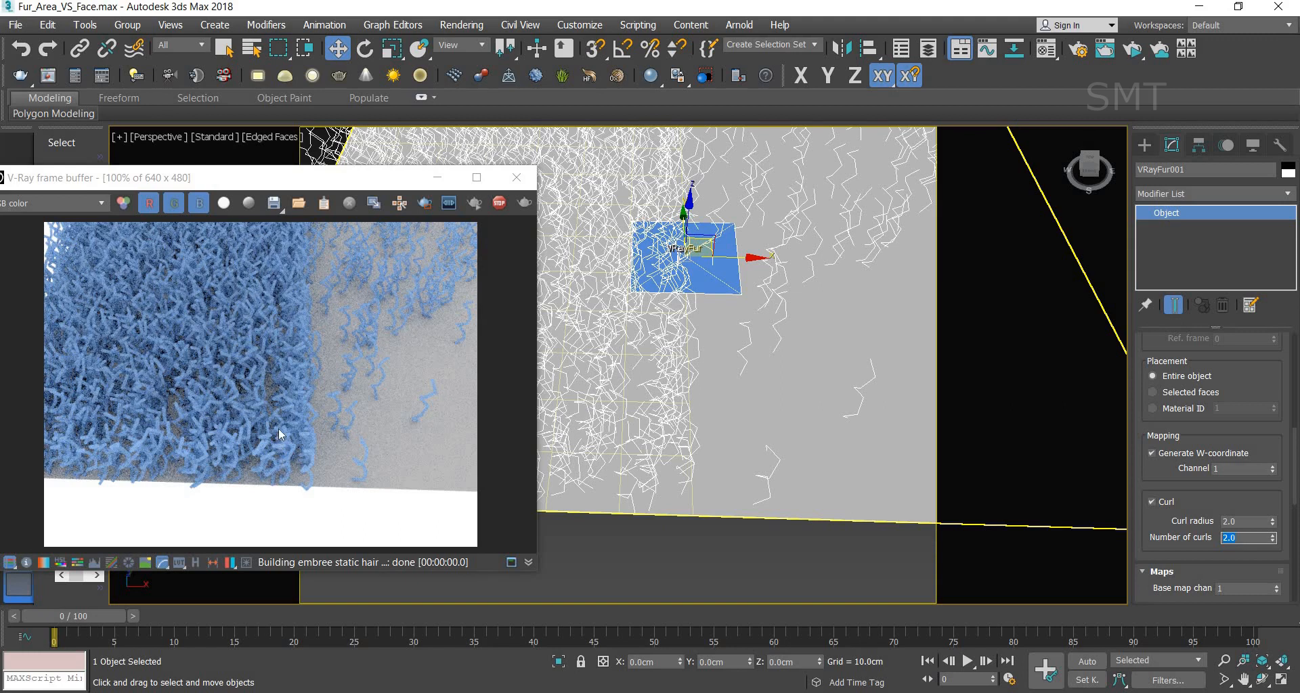
scroll(278, 429, down, 1)
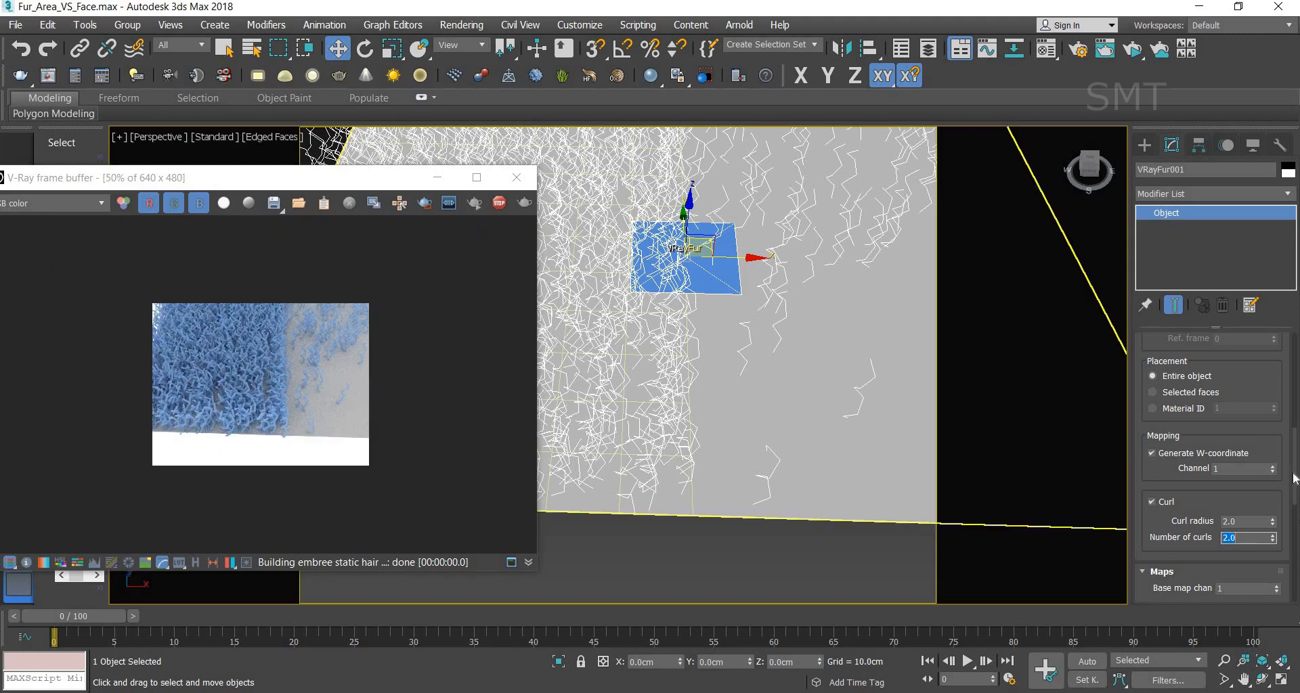
Step: Set the length of the curled fur to 40 cm
drag(1294, 473, 1296, 360)
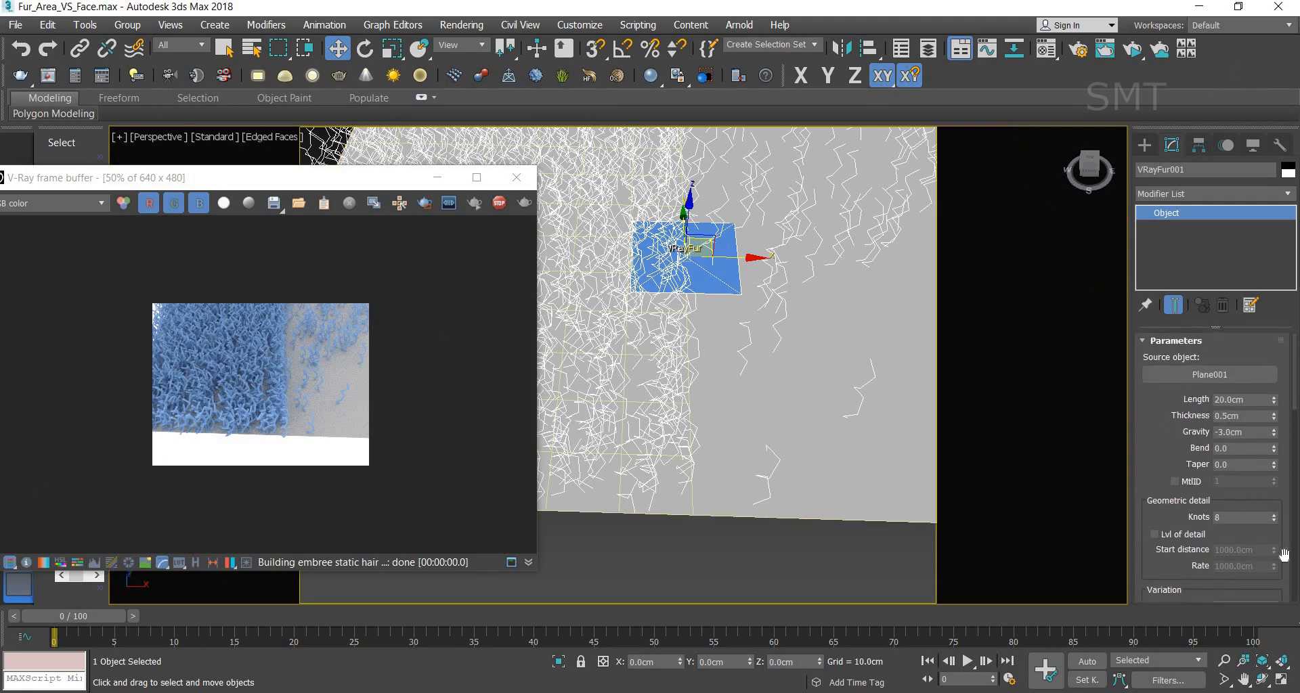
click(1246, 400)
key(BackSpace)
key(BackSpace)
key(BackSpace)
key(BackSpace)
key(BackSpace)
key(BackSpace)
text(4)
key(Return)
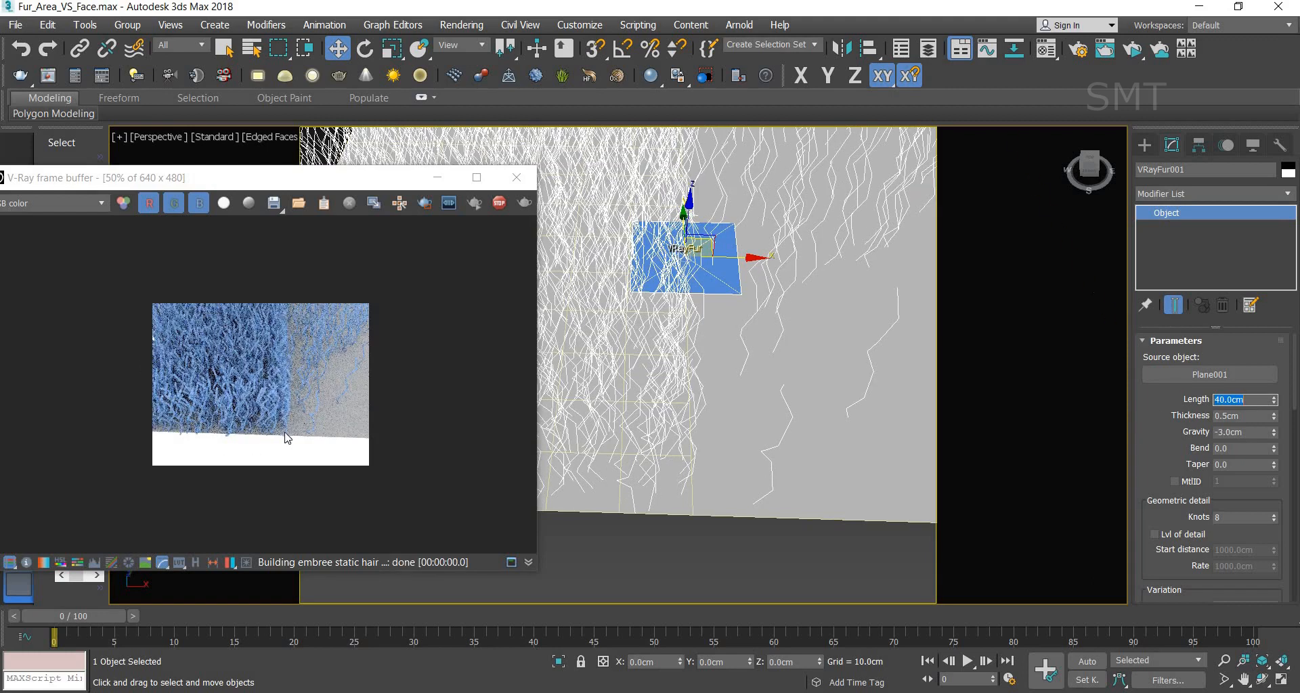
Step: Assign a Checker map as the thickness map of the V-Ray fur
scroll(291, 447, up, 1)
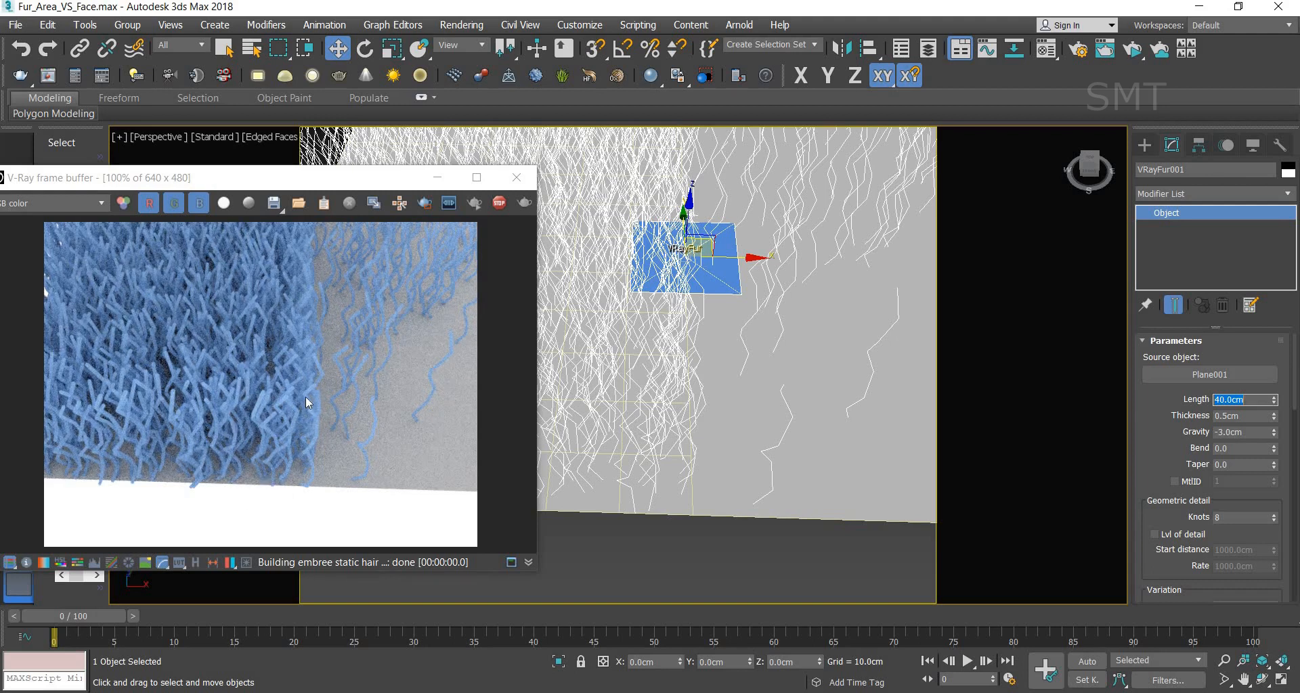
scroll(306, 400, down, 1)
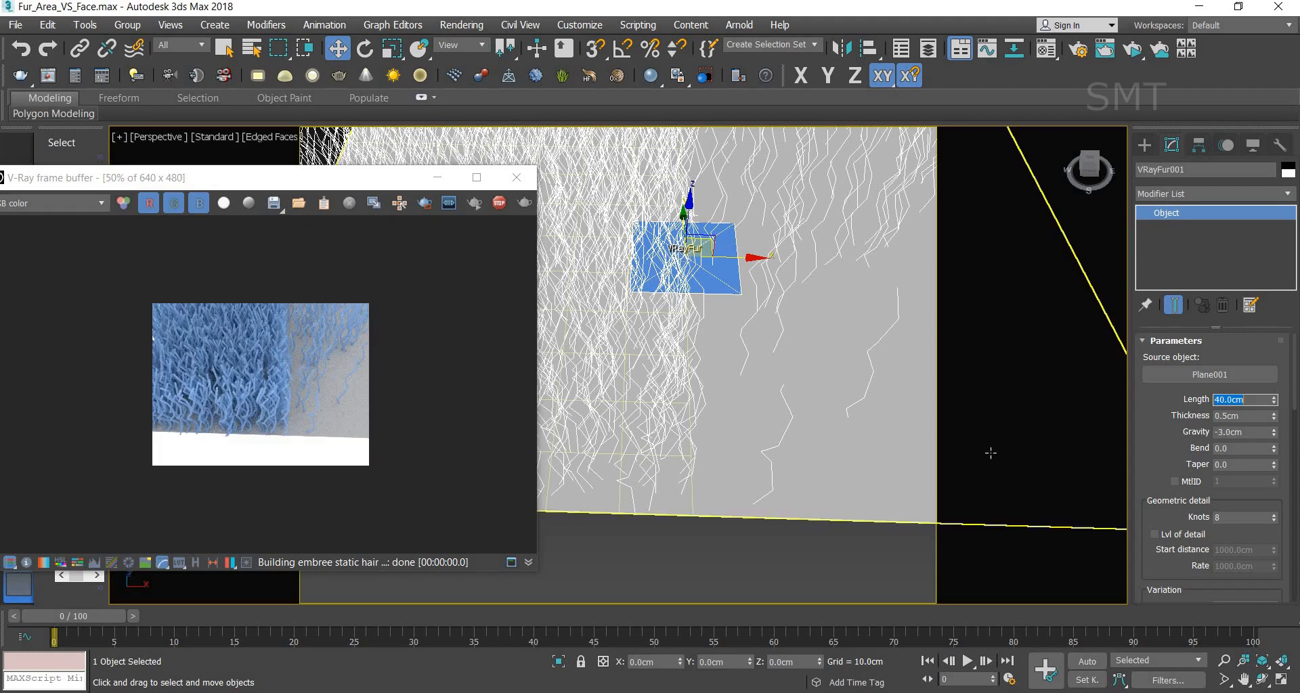
mouse_move(1295, 346)
mouse_down()
mouse_move(1298, 477)
mouse_move(1295, 335)
mouse_up()
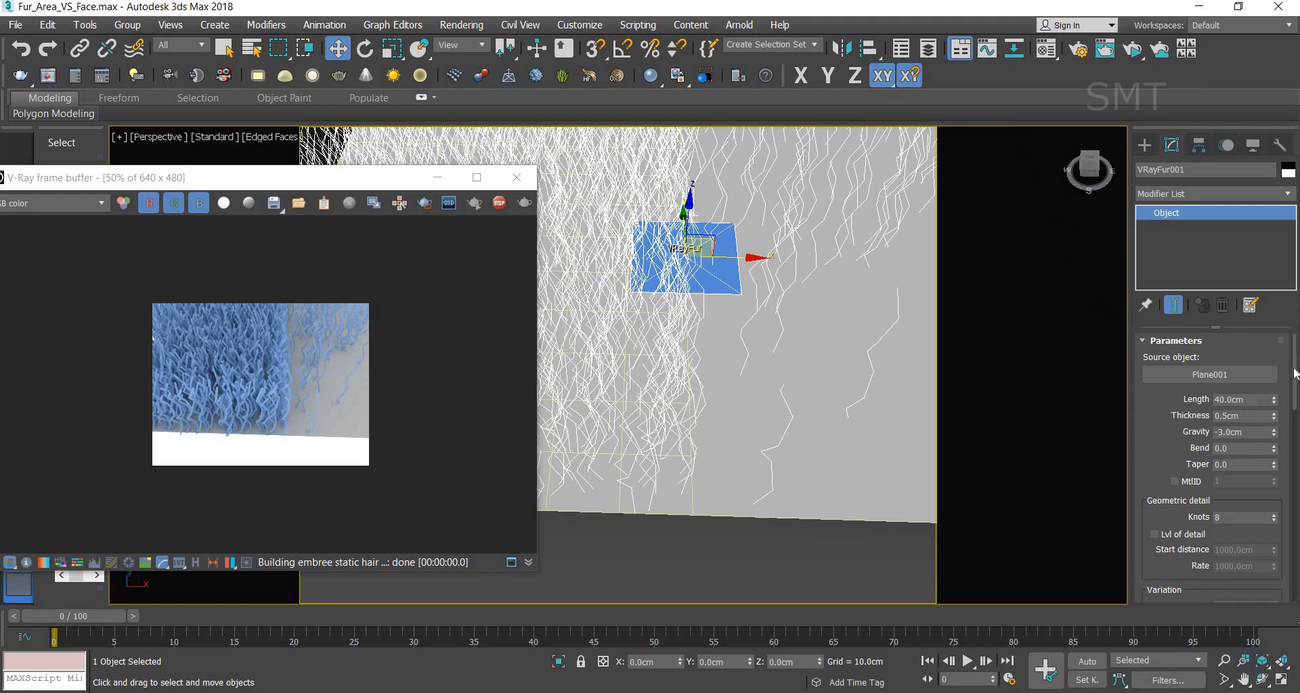
drag(1294, 390, 1299, 482)
scroll(1194, 512, down, 10)
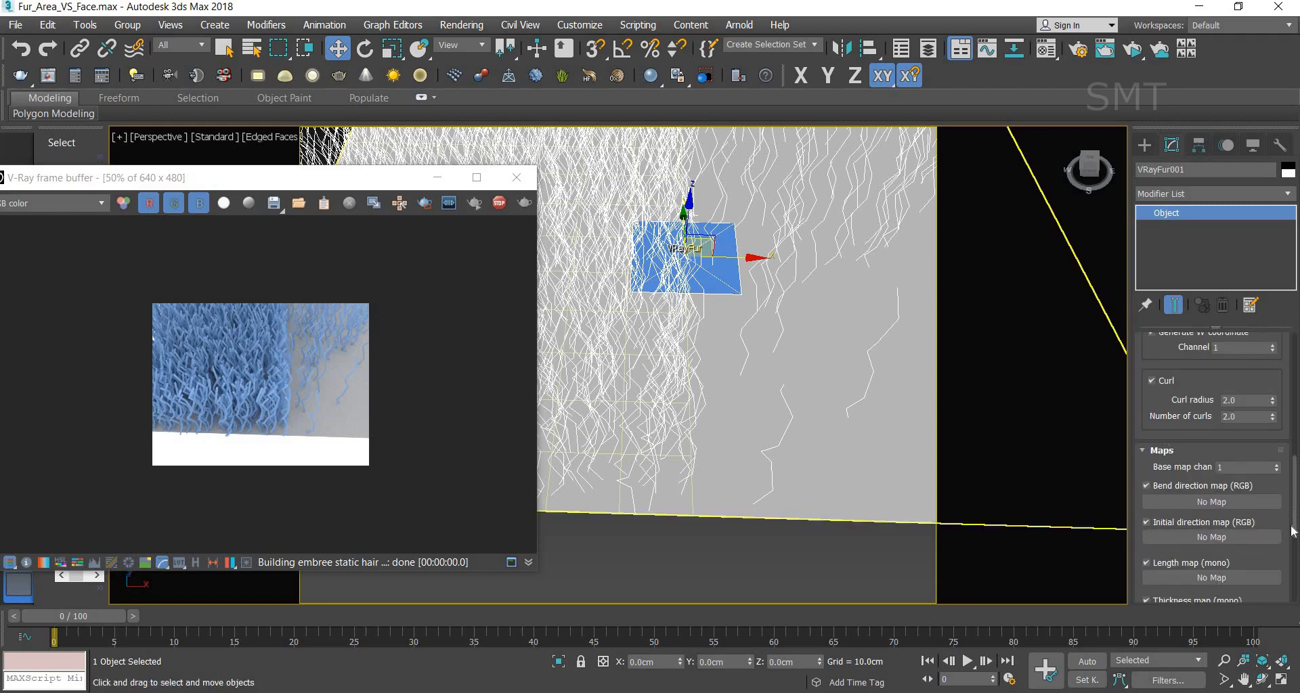
scroll(1294, 532, down, 5)
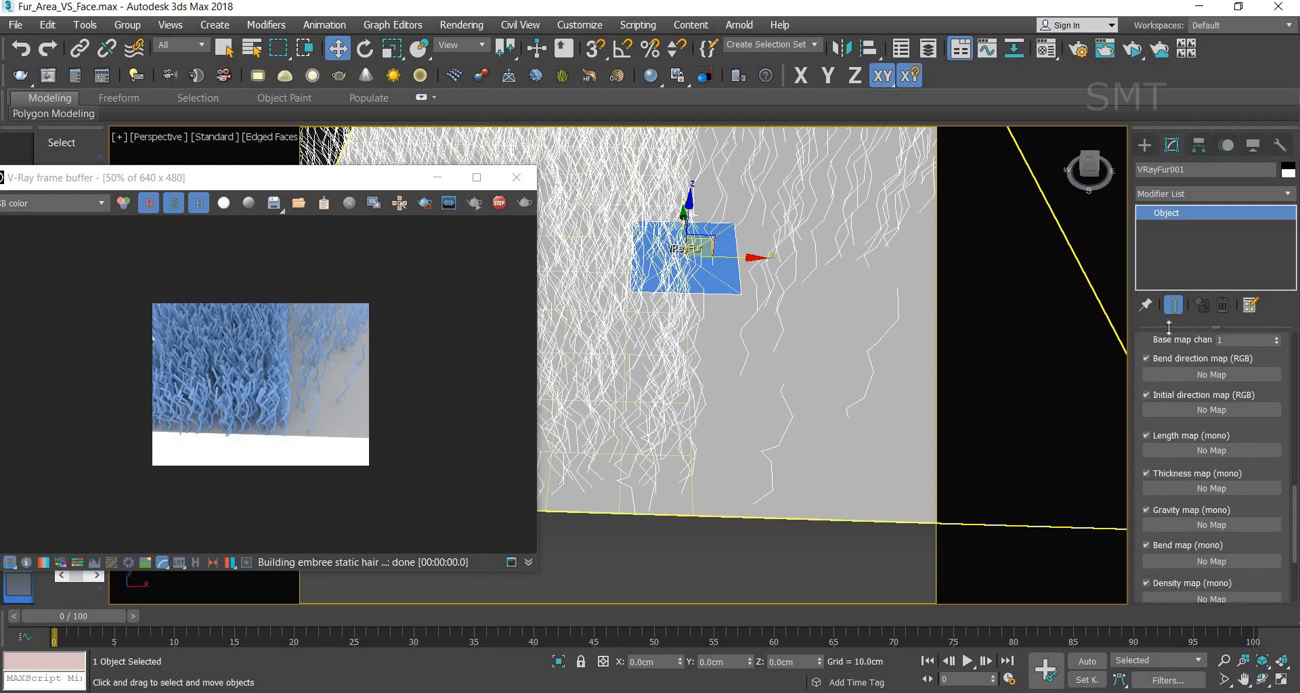
click(1232, 489)
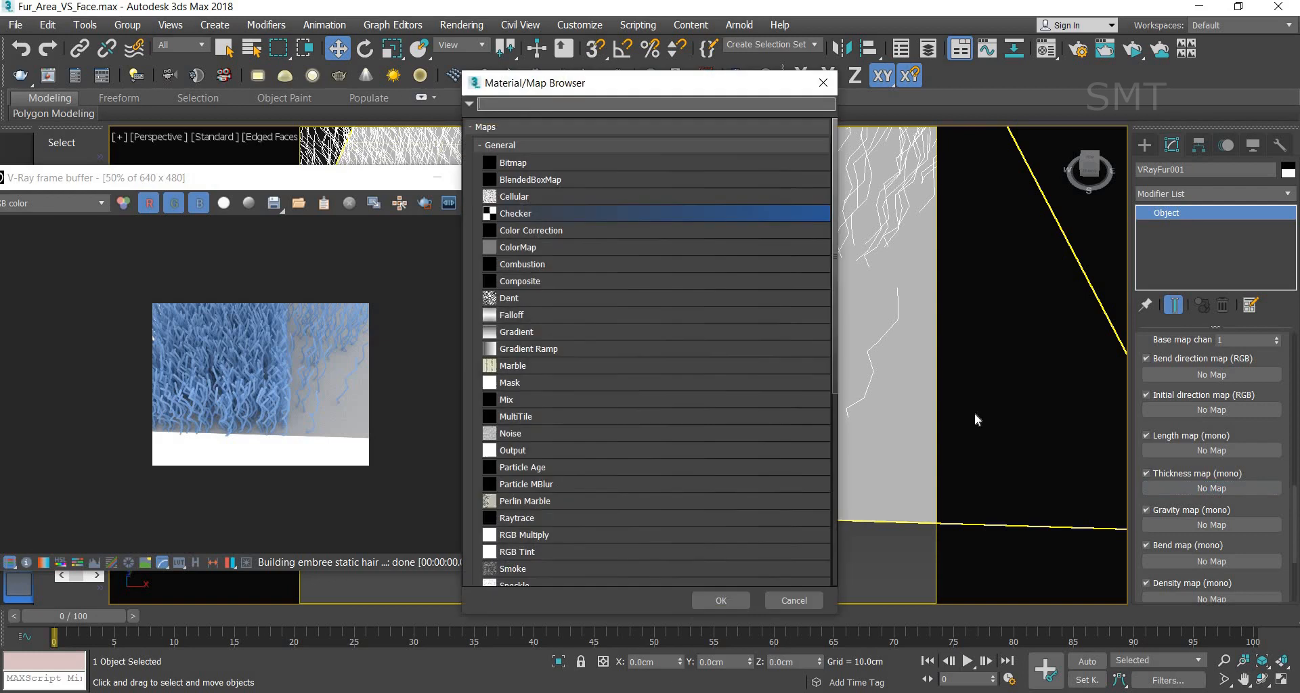
click(529, 215)
click(721, 600)
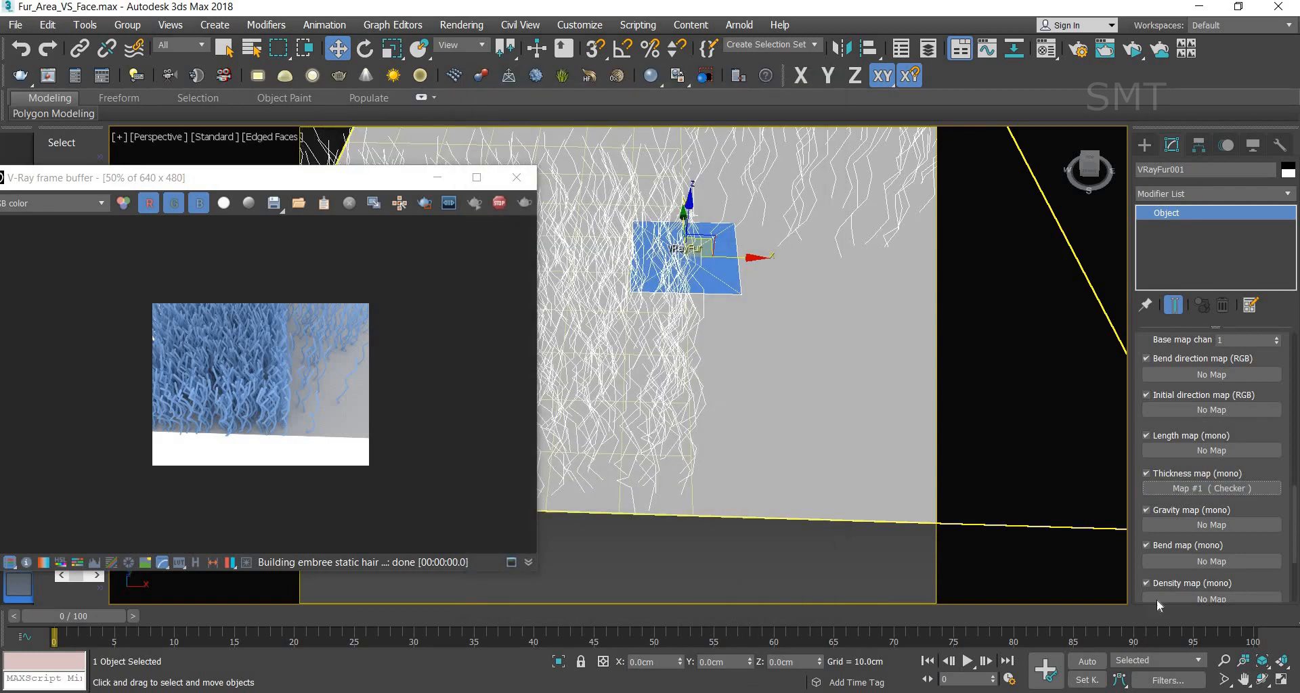